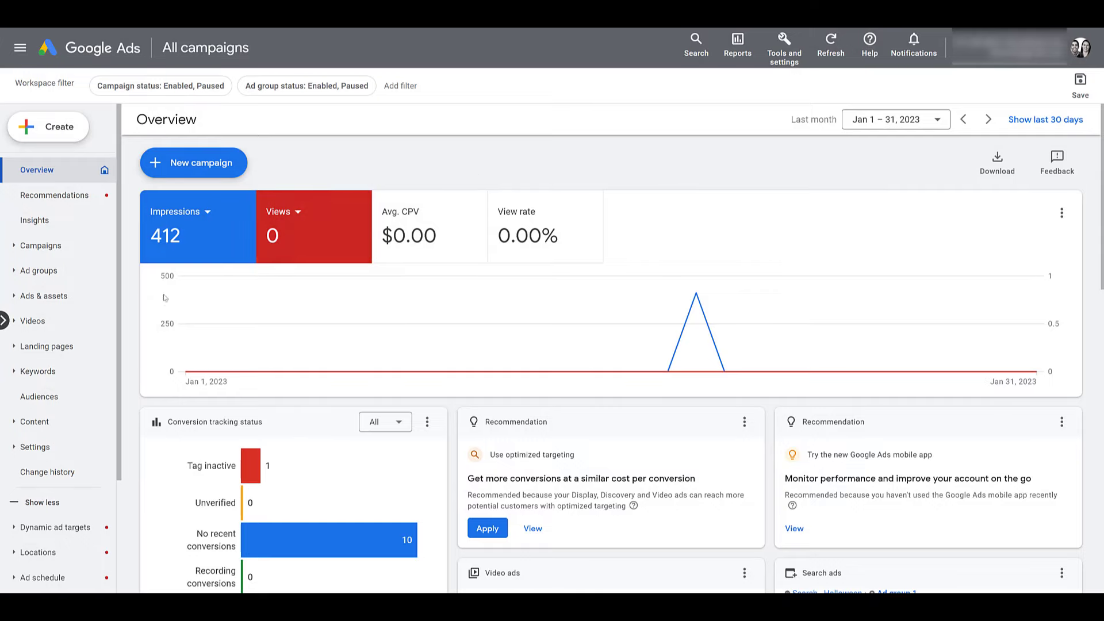
- Open the account's assets filtered to lead forms and start adding a new lead form
click(30, 297)
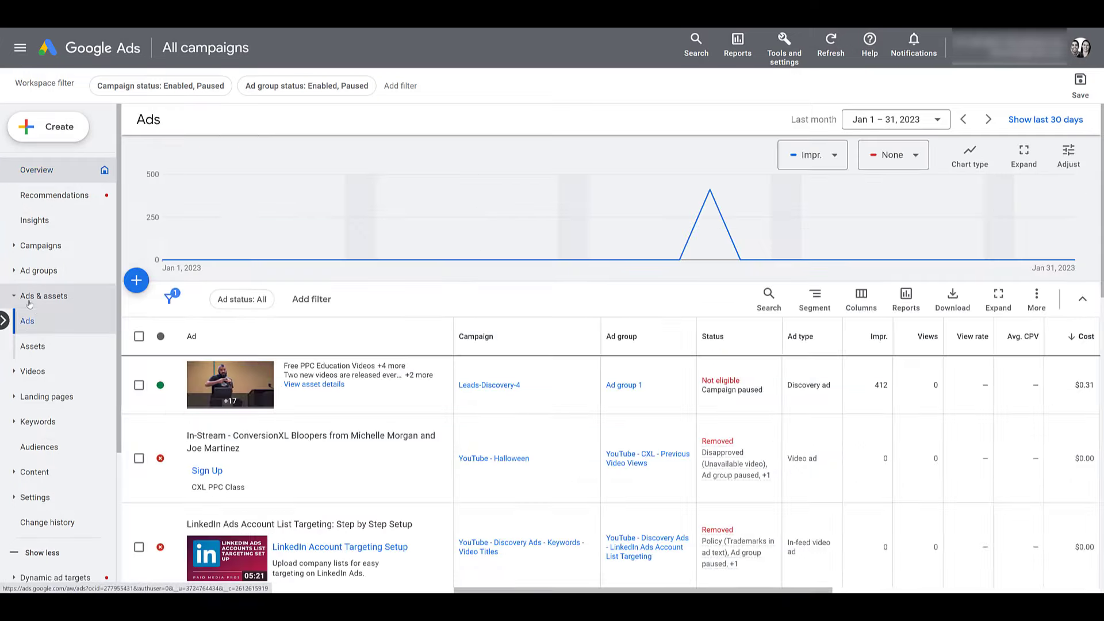
click(52, 347)
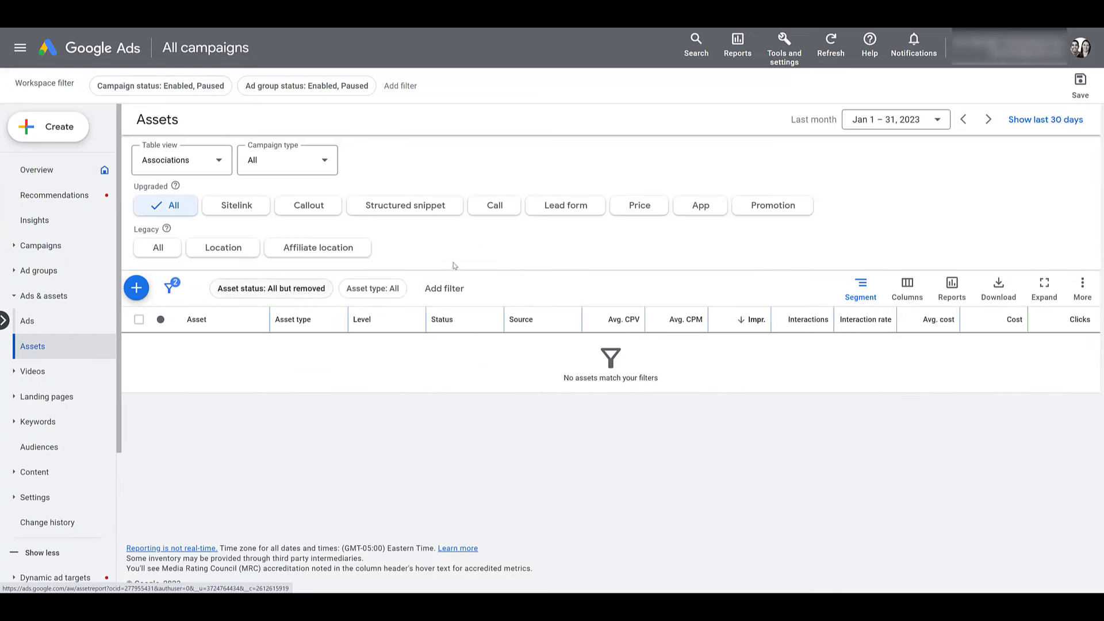
click(560, 208)
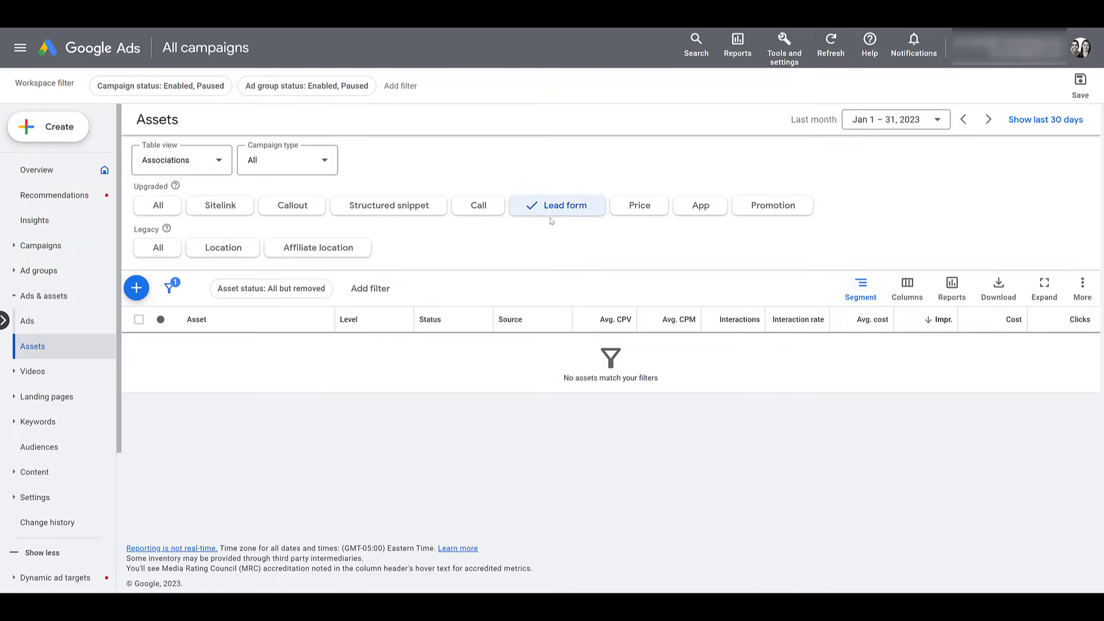
click(136, 288)
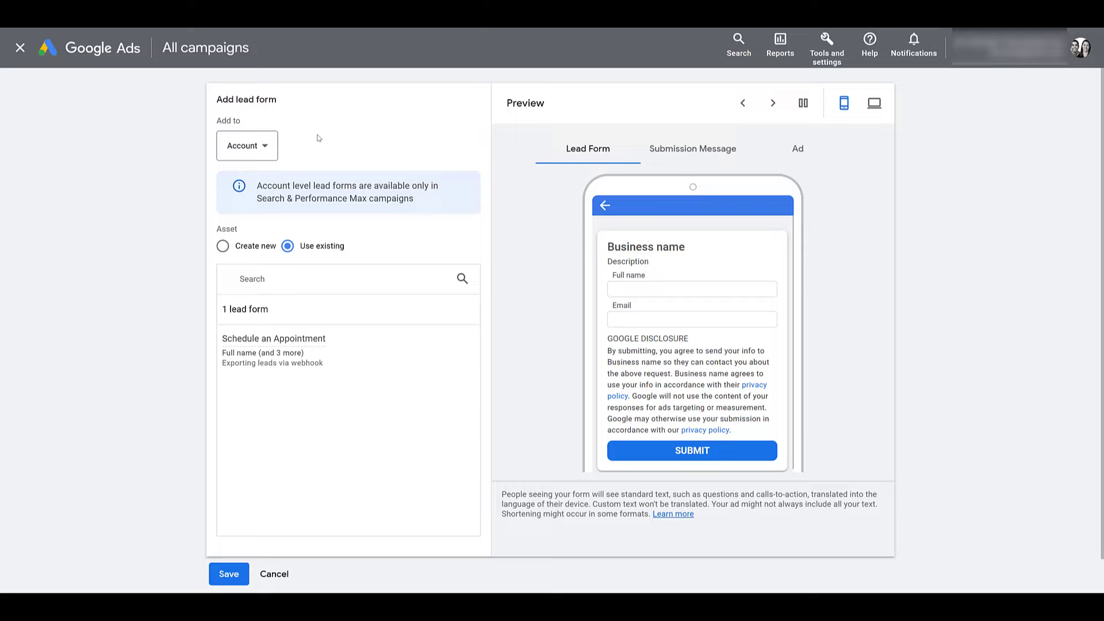
- Check the levels the lead form can be added to, keep Account, and choose to create a new form
click(270, 151)
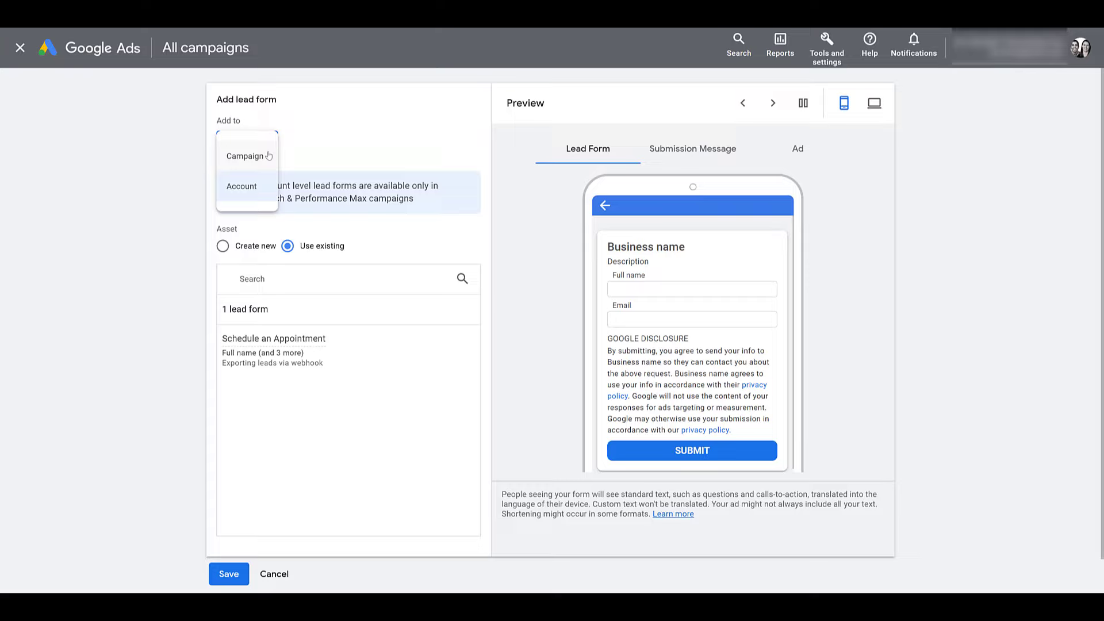
click(294, 151)
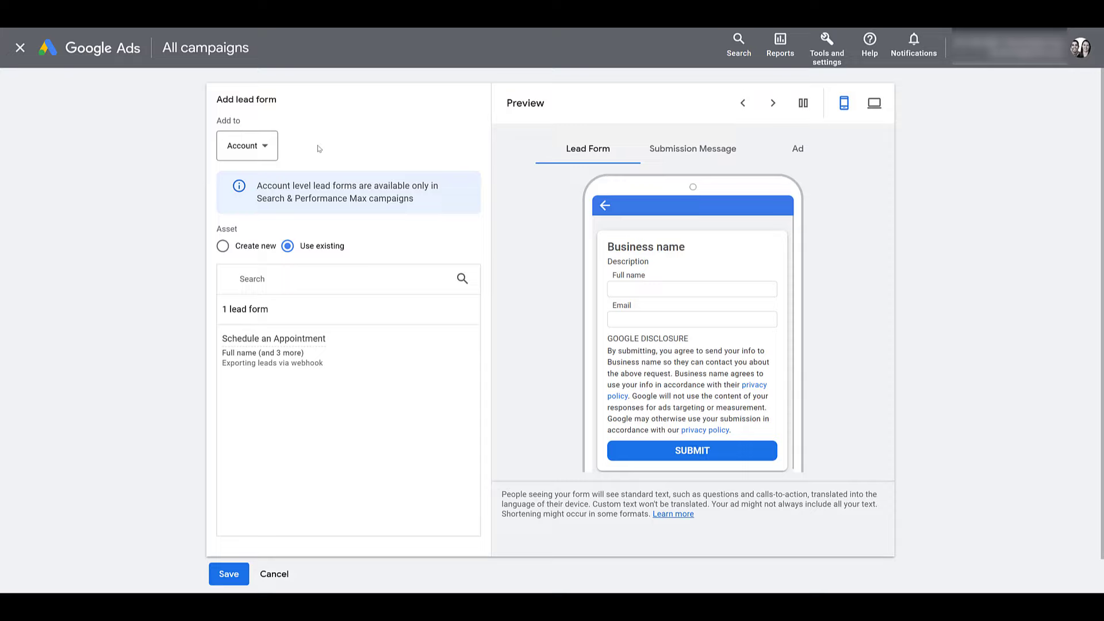
click(257, 247)
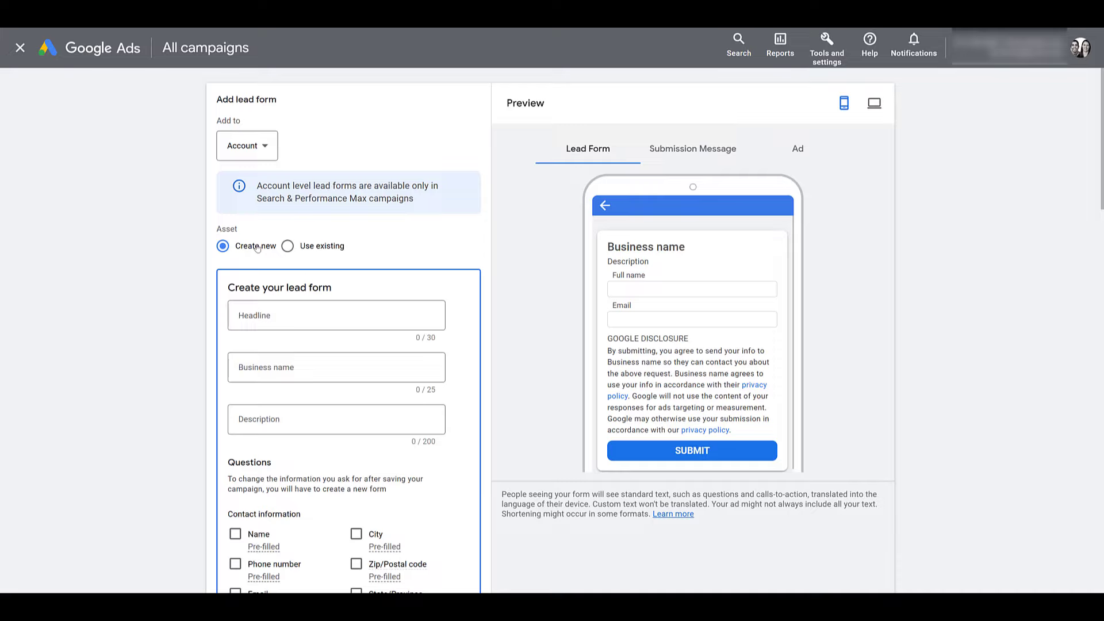
- Set the lead form's headline to "Free PPC Account Audit" and its business name to "Paid Media Pros"
click(308, 315)
text(Free PPC Account Audit)
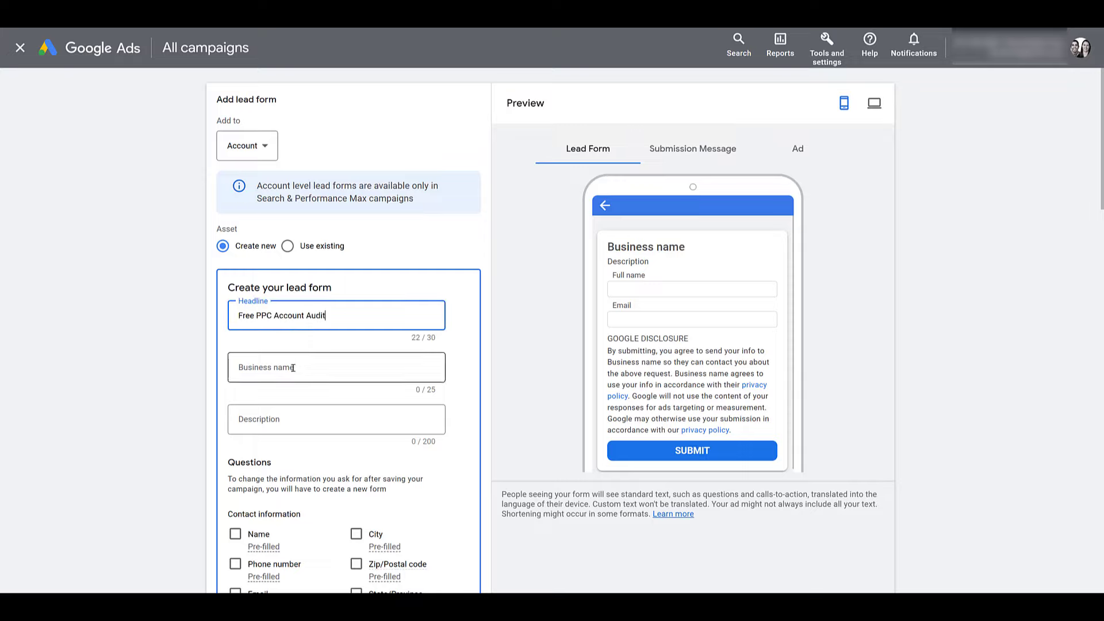
click(294, 368)
text(Paid Media Pros)
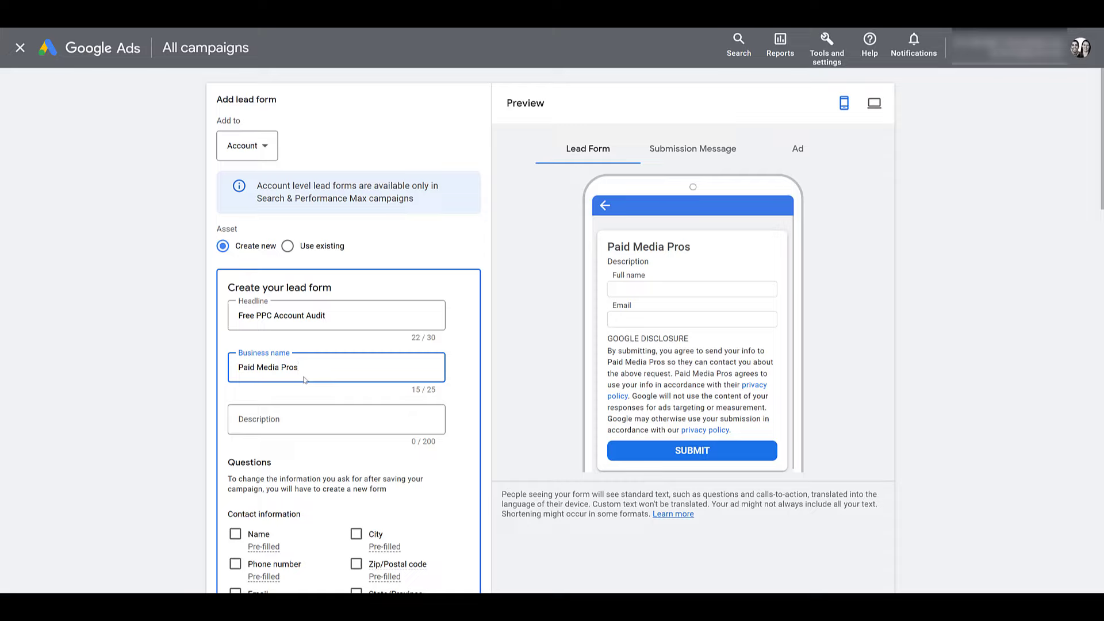
- Set the description to "Give an enticing message on WHY someone should give their information to you. What makes your offer so great they can't turn it down?"
click(303, 416)
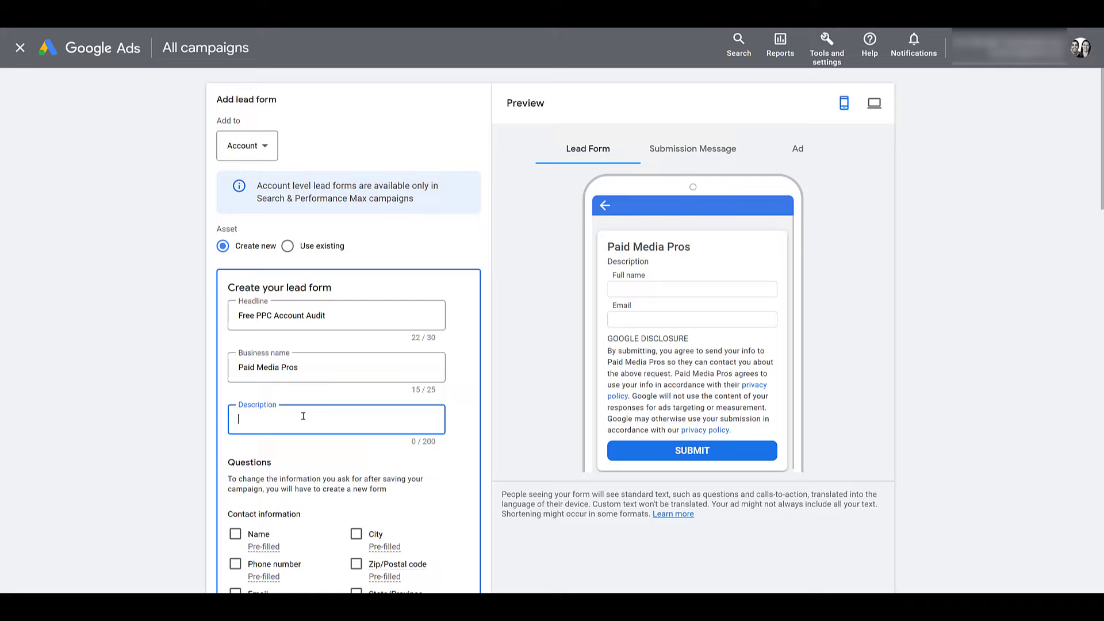
text(Give an enticing message on WHY someone should give their information to you. What makes your offer so great they can't turn it down?)
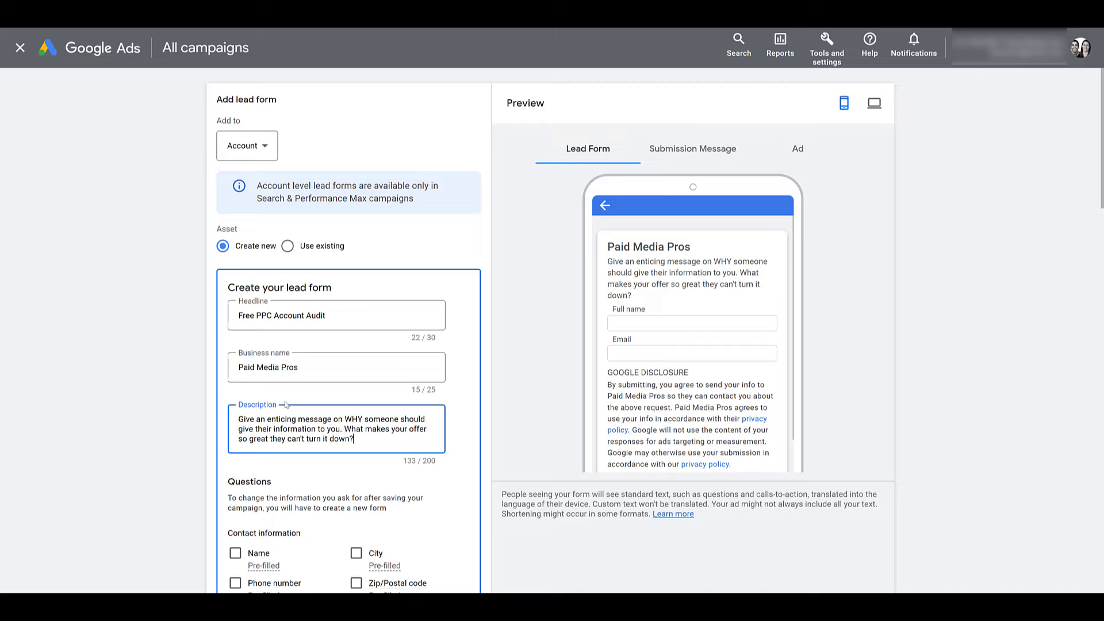
- Include the Name question in the form's contact information, asked as first name and last name
scroll(286, 404, down, 2)
scroll(285, 402, down, 2)
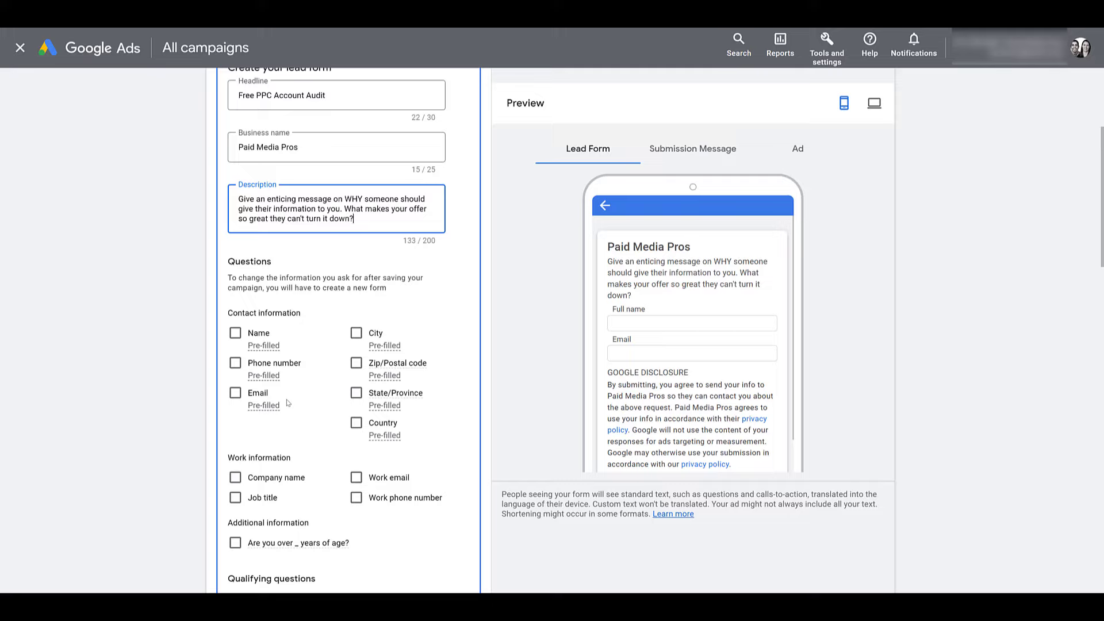
click(235, 334)
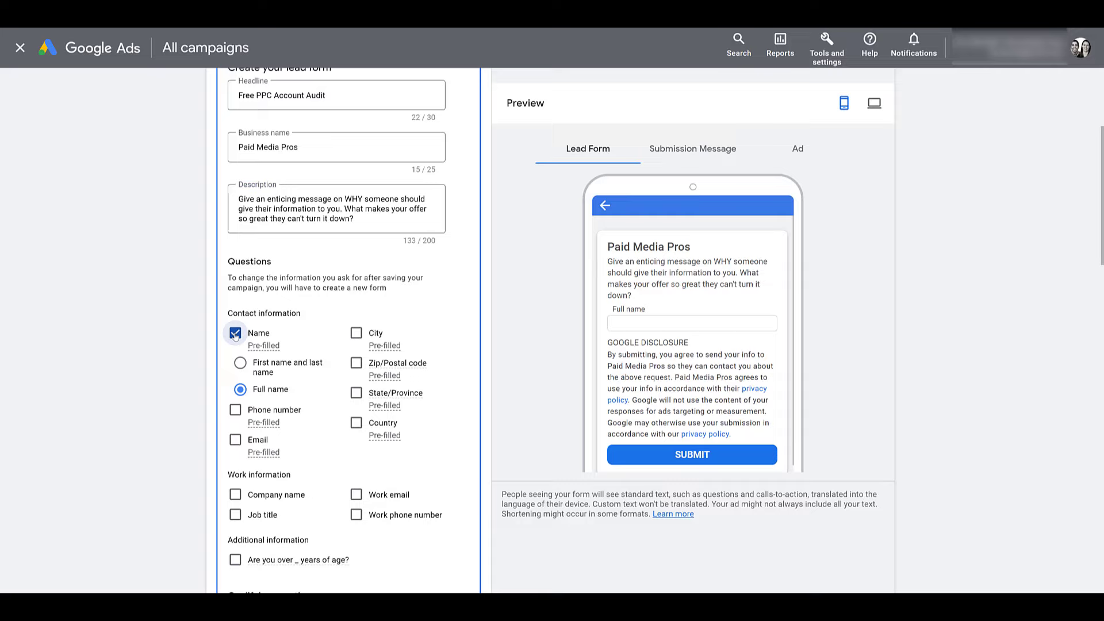
click(240, 363)
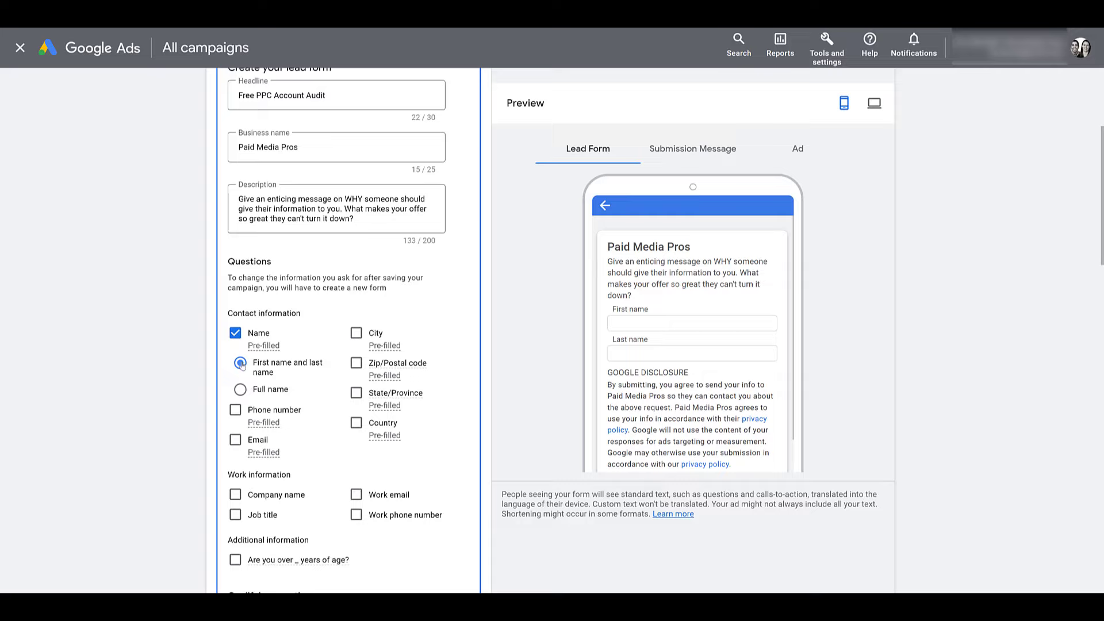
- Request work email rather than the pre-filled Email, and add the company name and work phone number questions
click(236, 440)
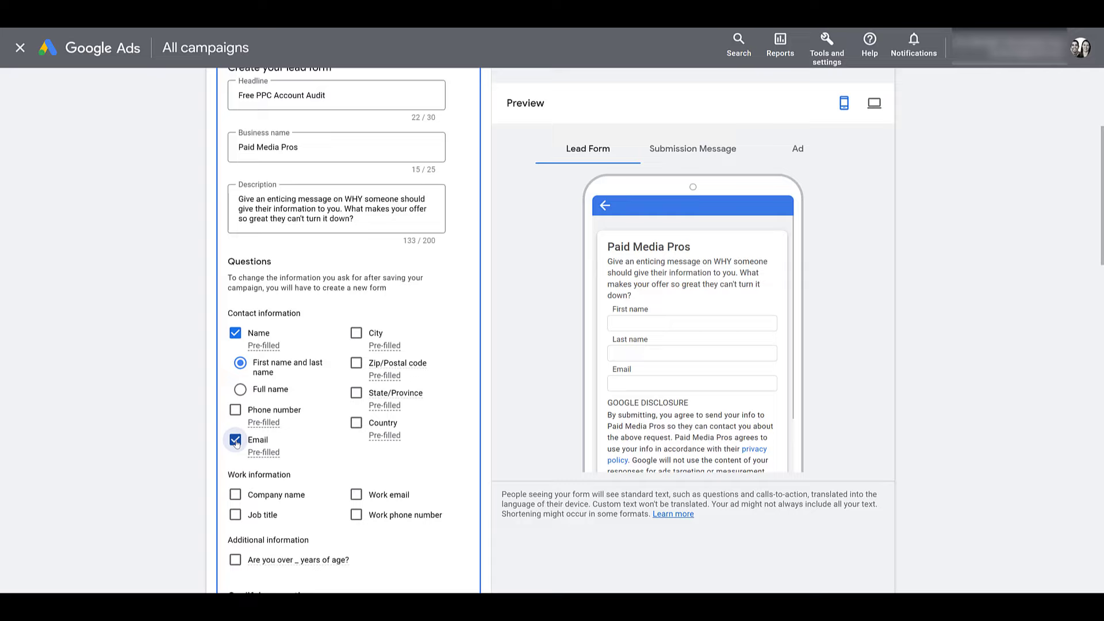
click(236, 441)
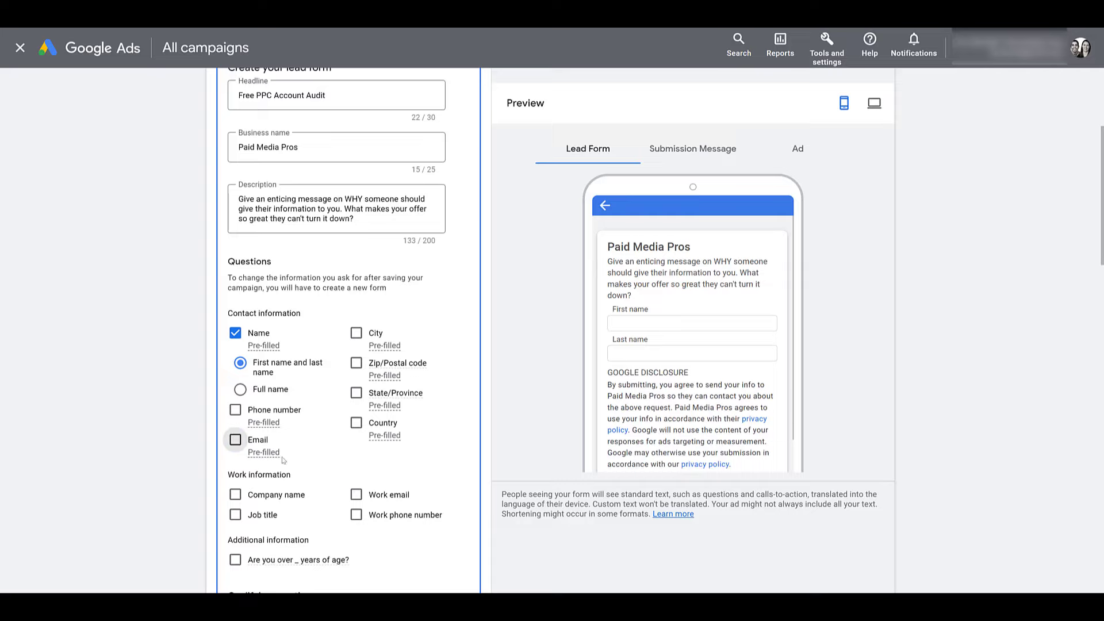
click(355, 495)
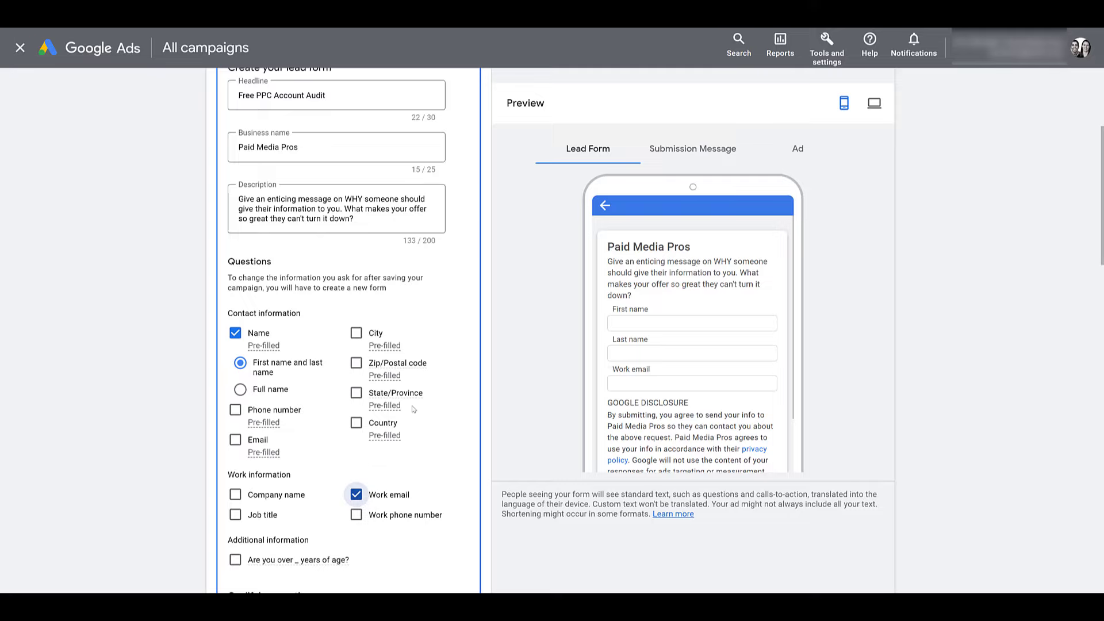
scroll(414, 435, down, 2)
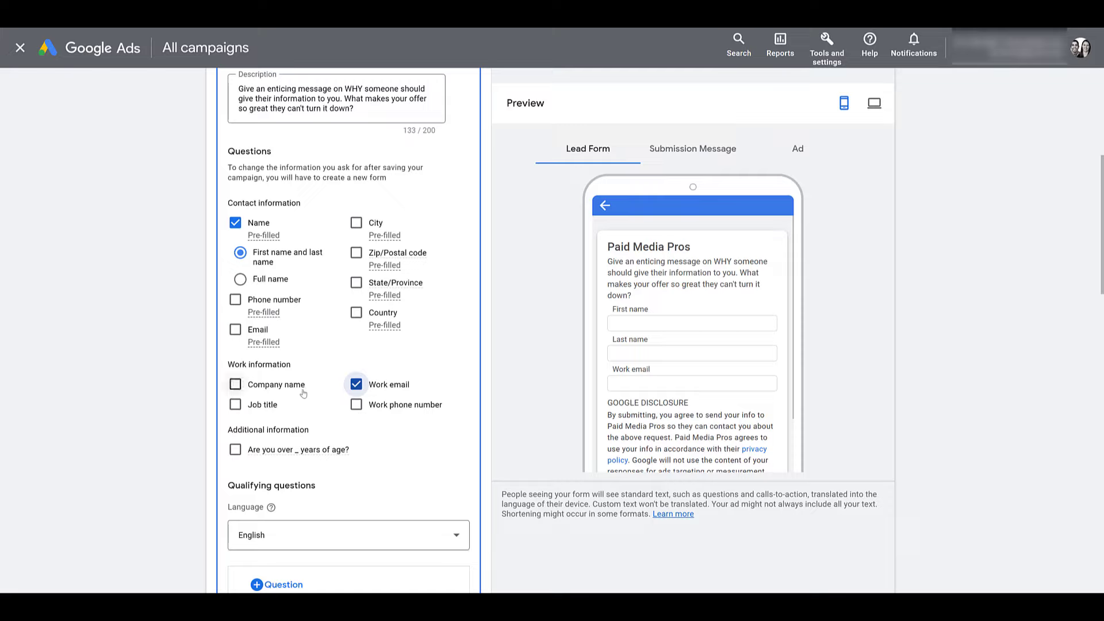
click(235, 385)
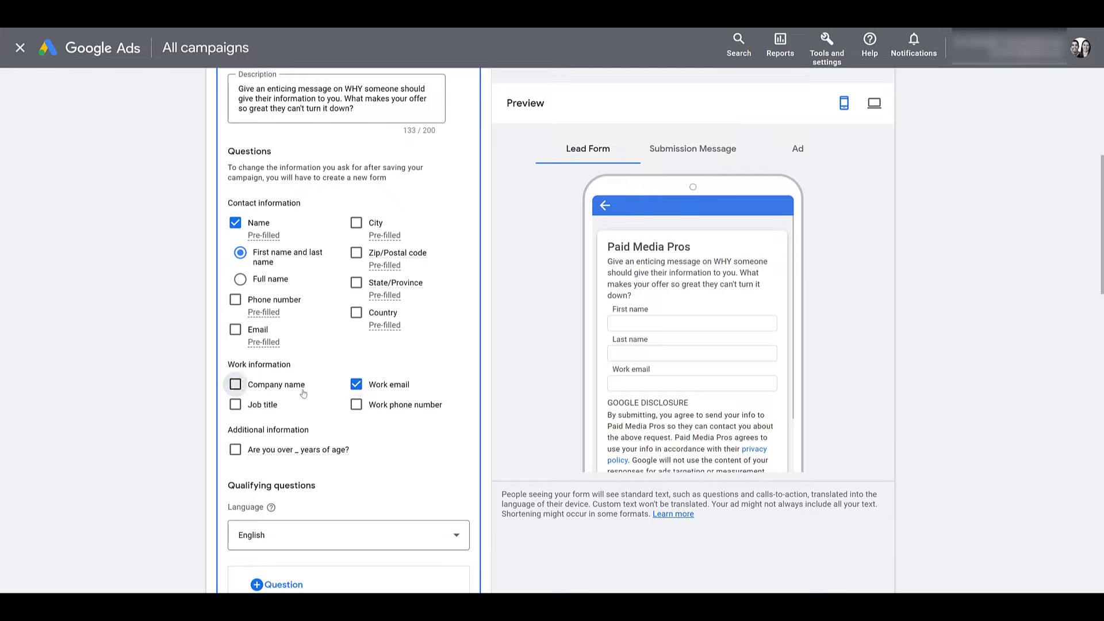
click(356, 406)
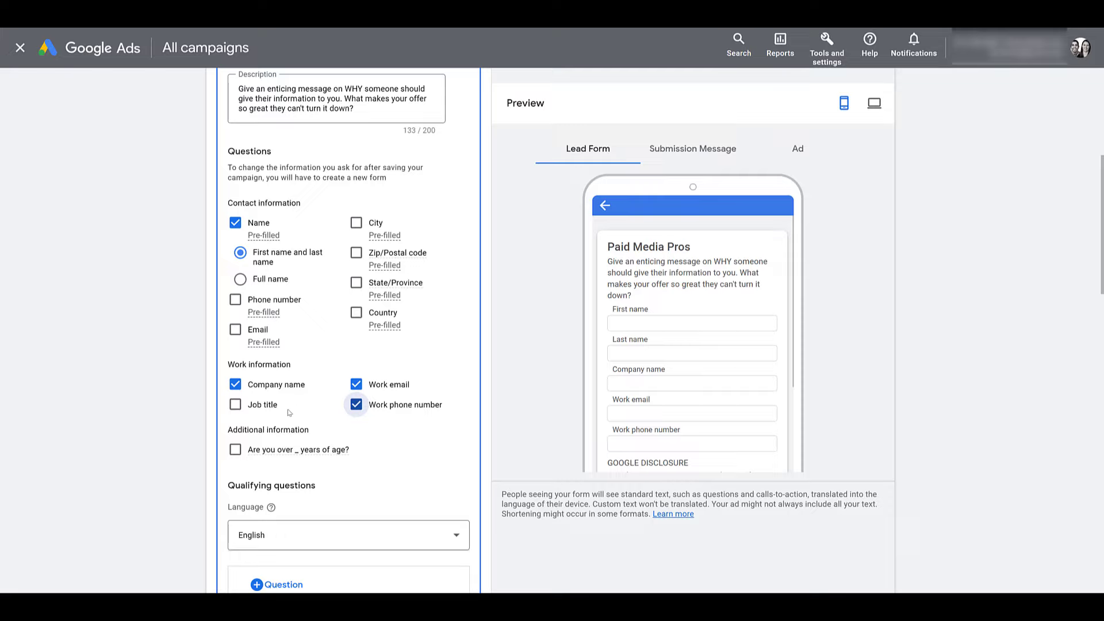
click(236, 453)
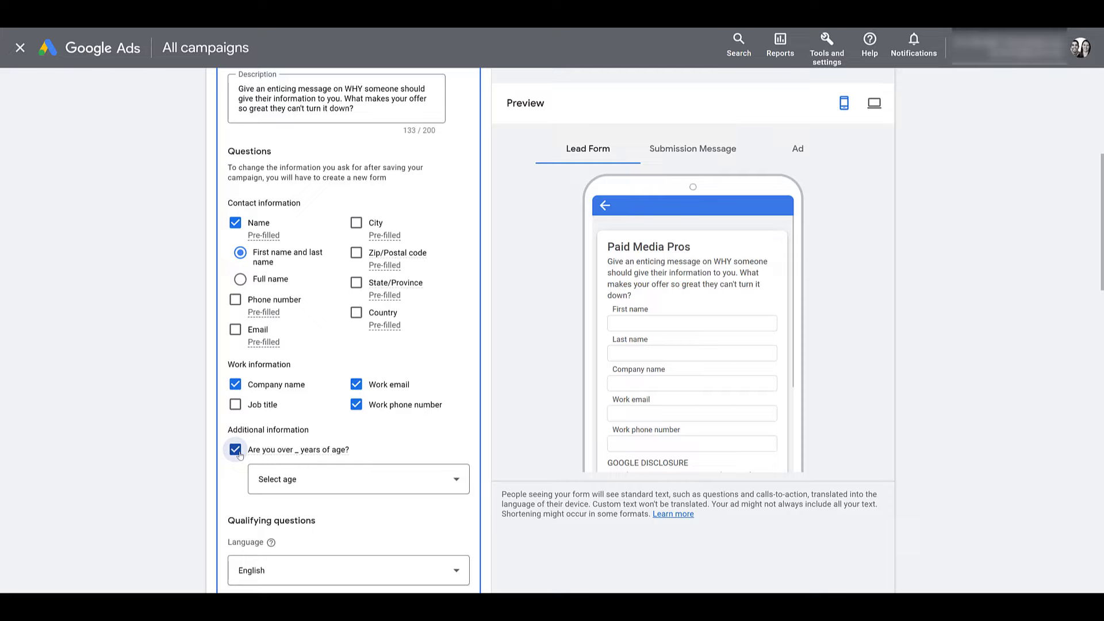
click(326, 483)
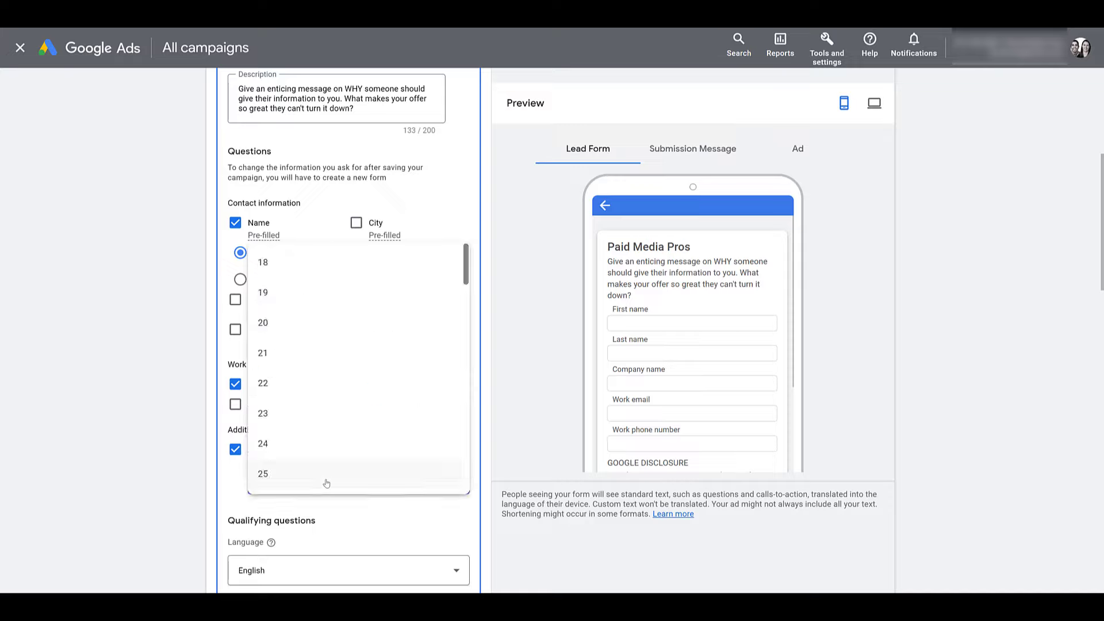
click(187, 467)
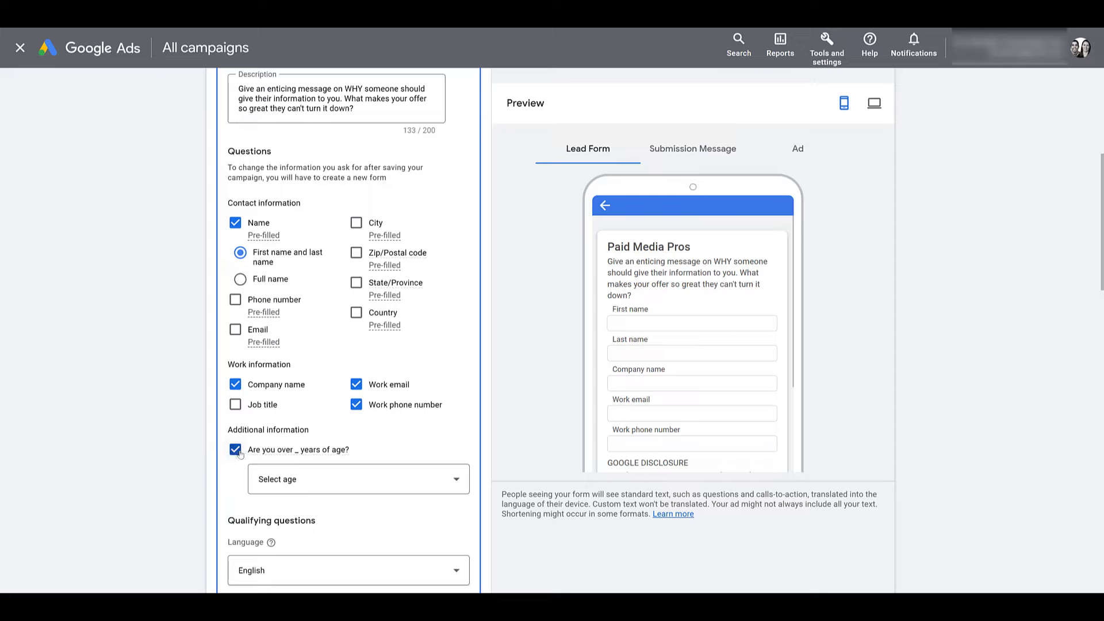
click(236, 452)
- Browse the available qualifying questions in the General, Business, Technology and New questions categories without adding any
scroll(240, 454, down, 4)
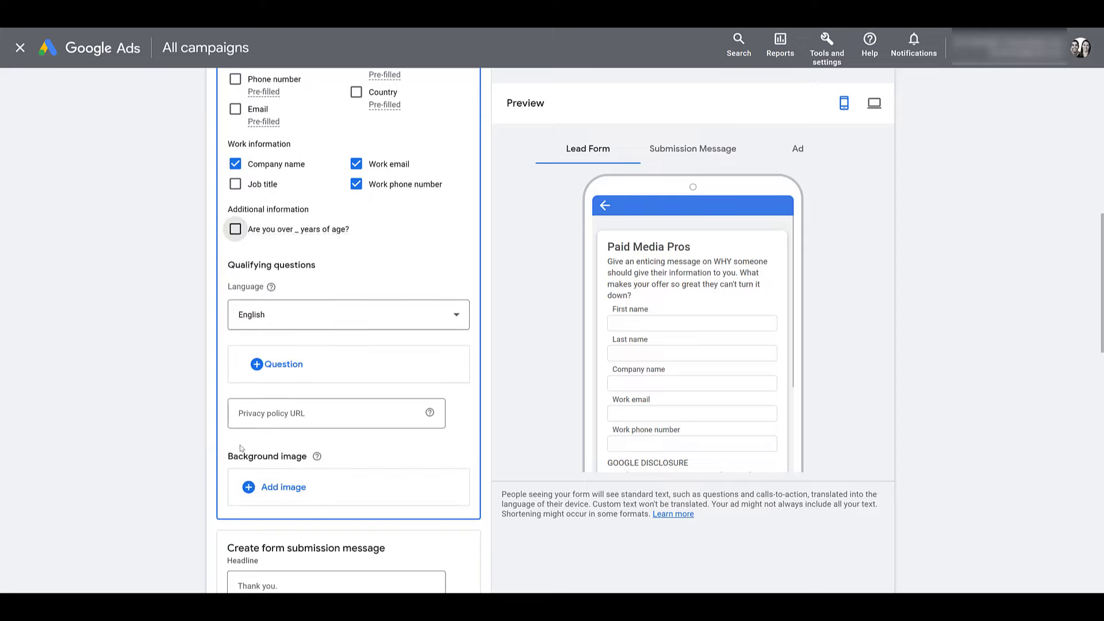
click(277, 368)
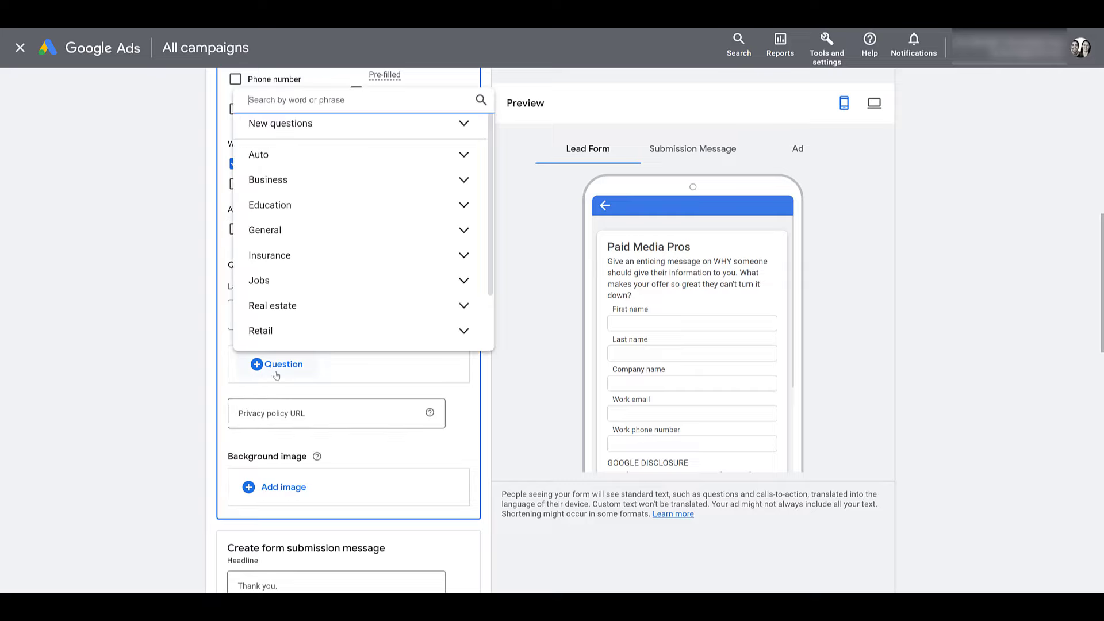
click(463, 231)
scroll(464, 233, down, 3)
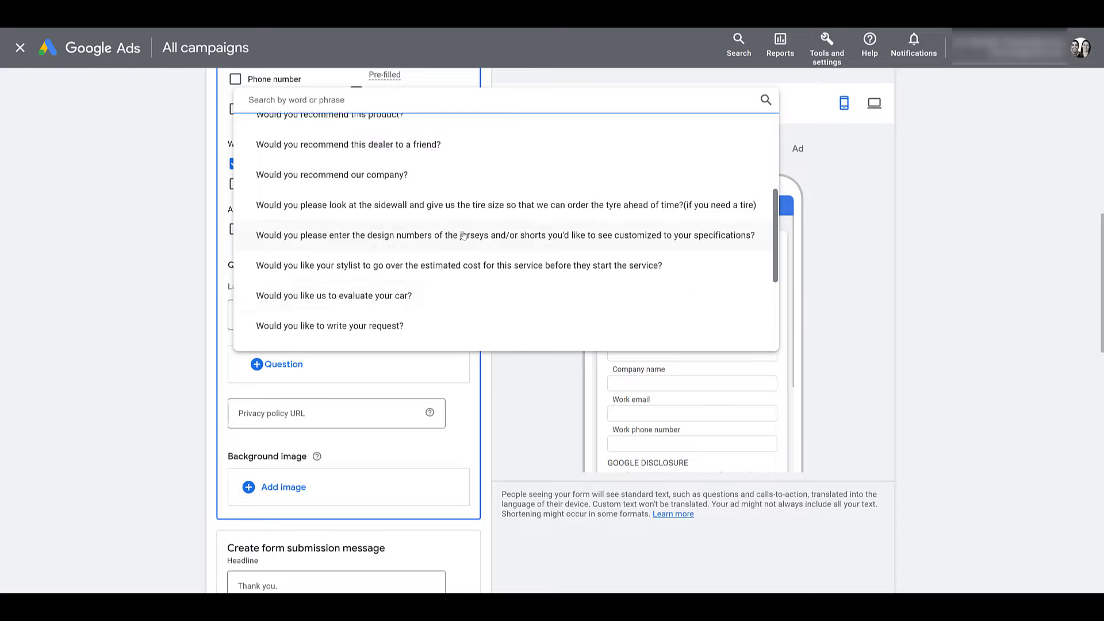
scroll(464, 235, up, 3)
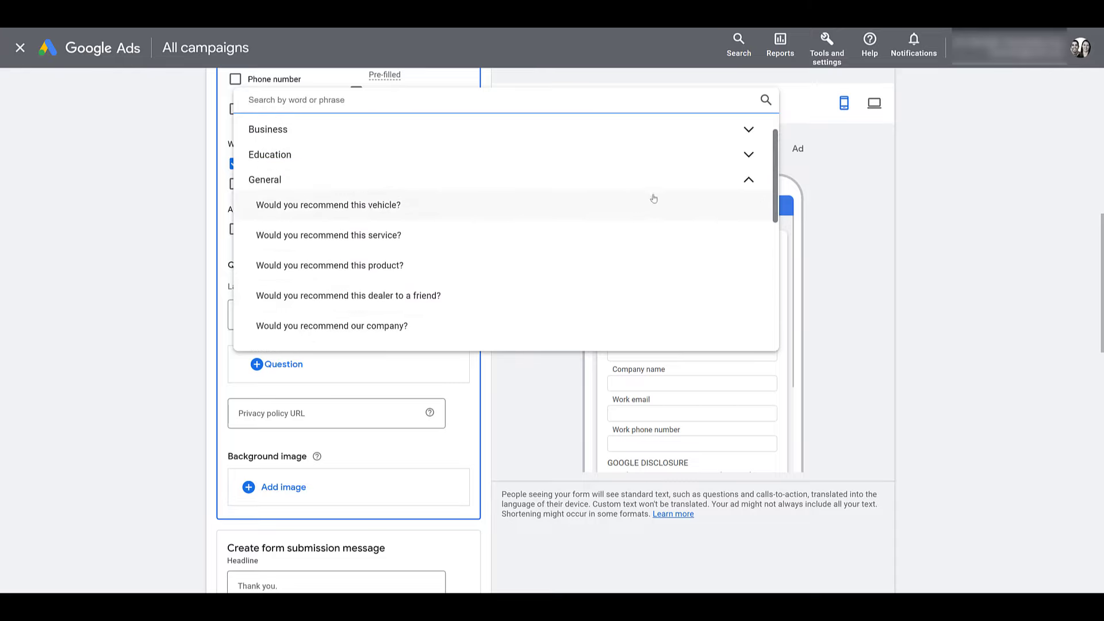
click(731, 189)
click(464, 131)
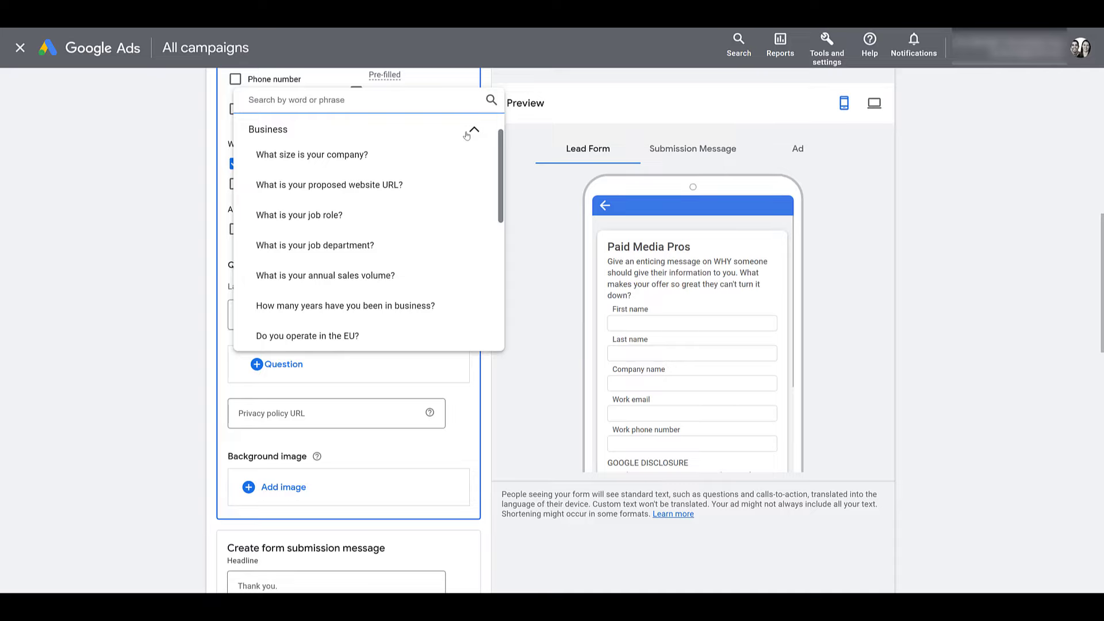
scroll(458, 167, down, 3)
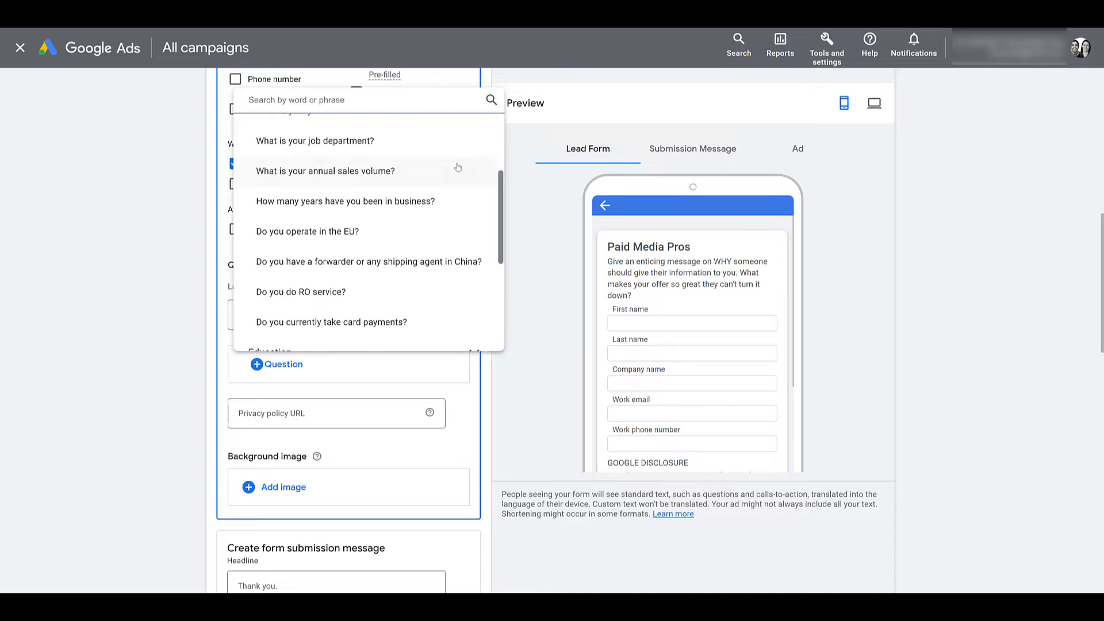
scroll(458, 167, down, 2)
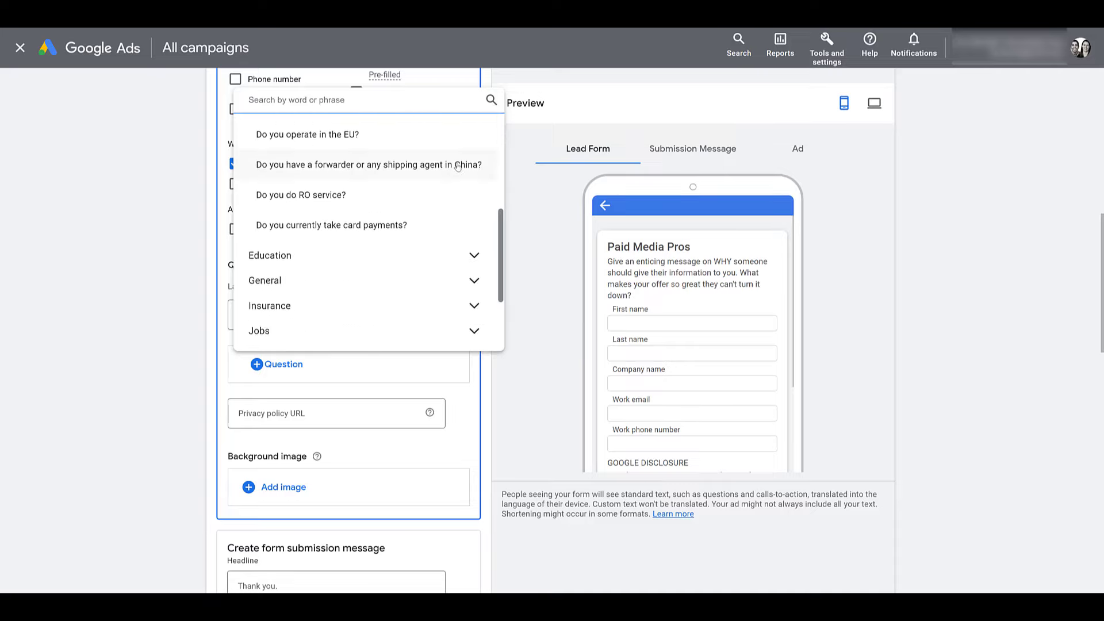
scroll(445, 193, down, 3)
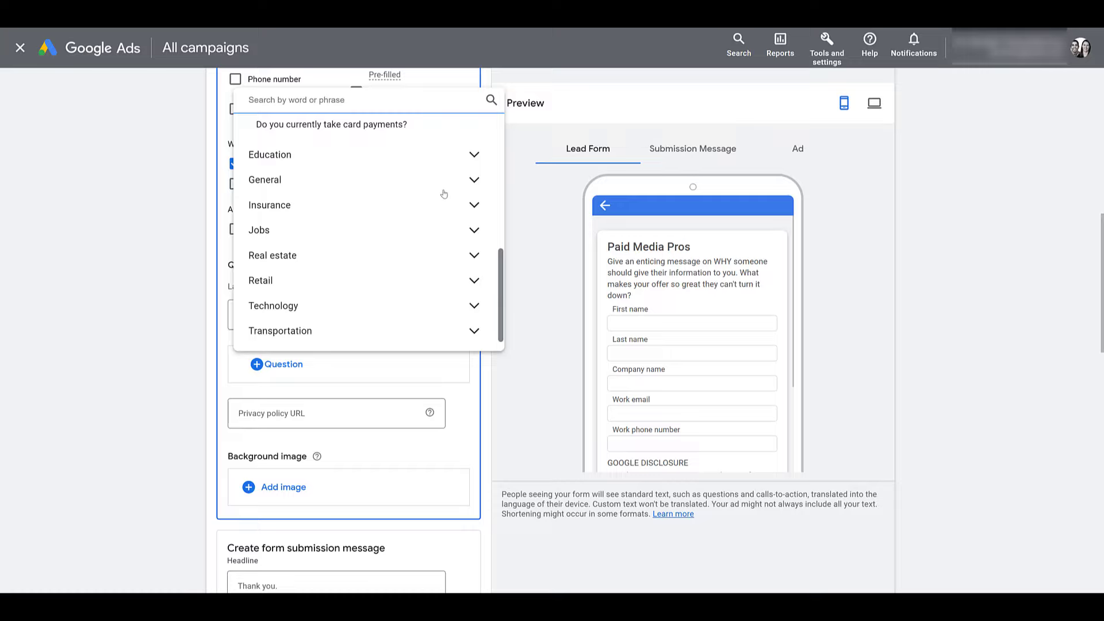
click(475, 305)
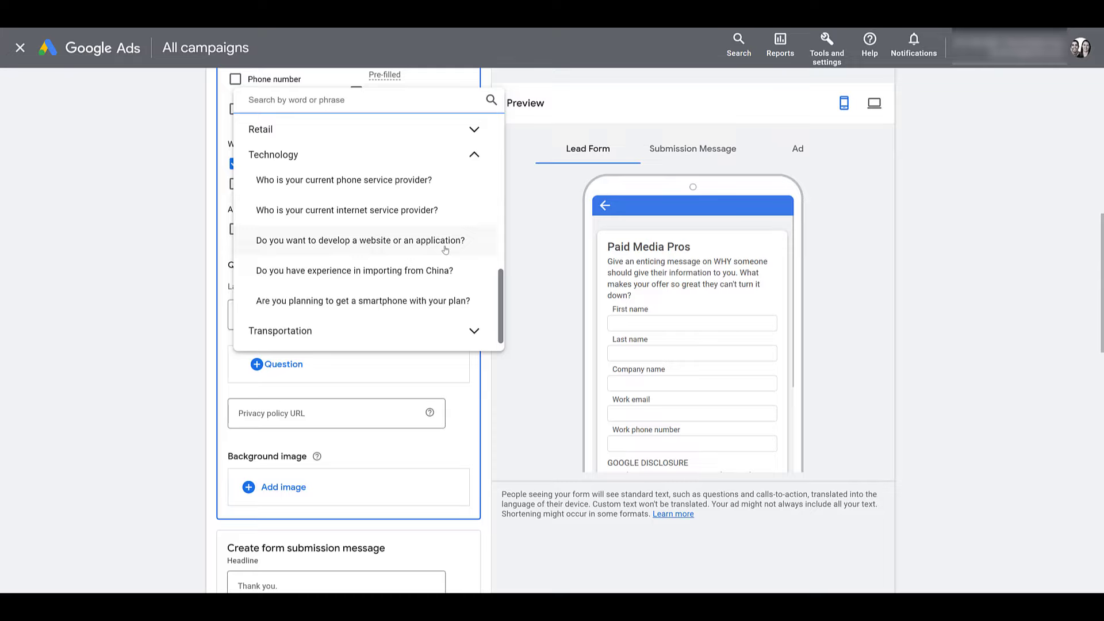
scroll(445, 250, up, 10)
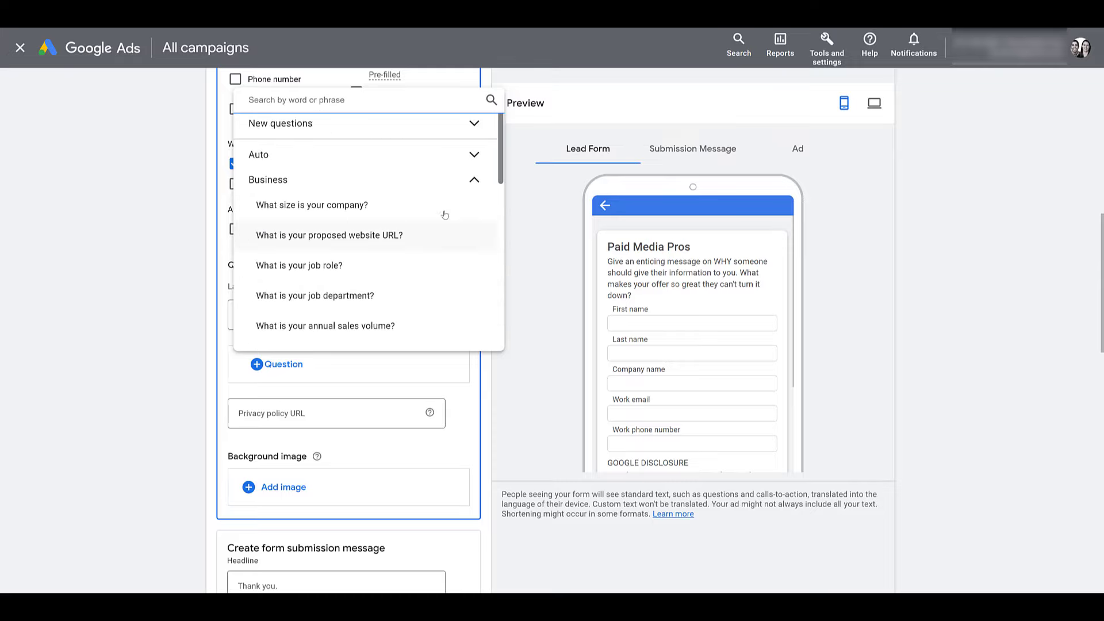
click(475, 124)
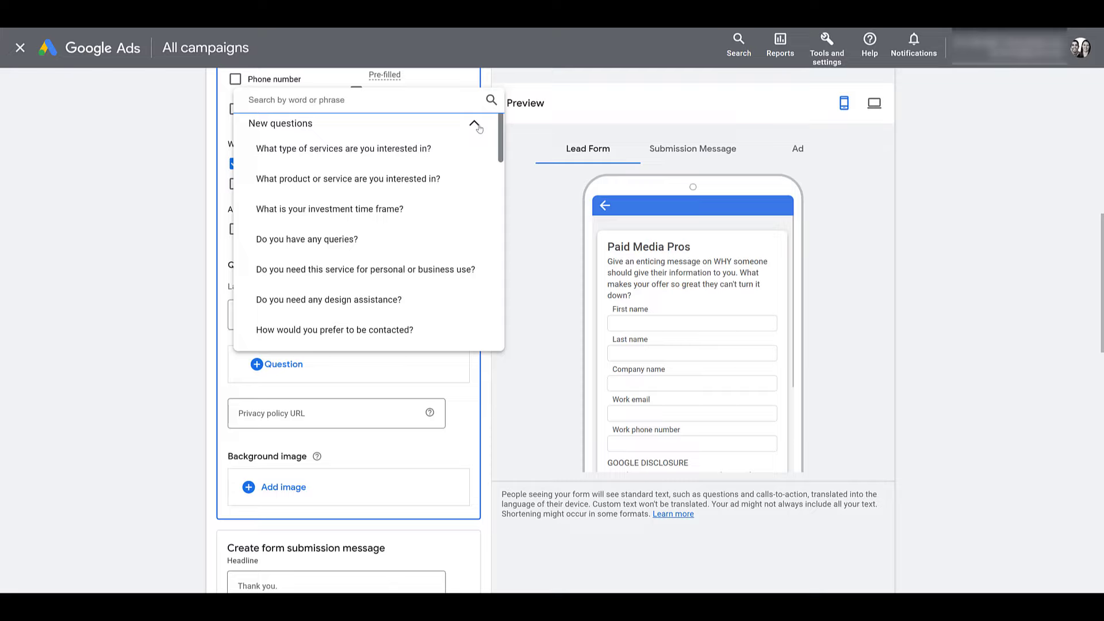
click(524, 246)
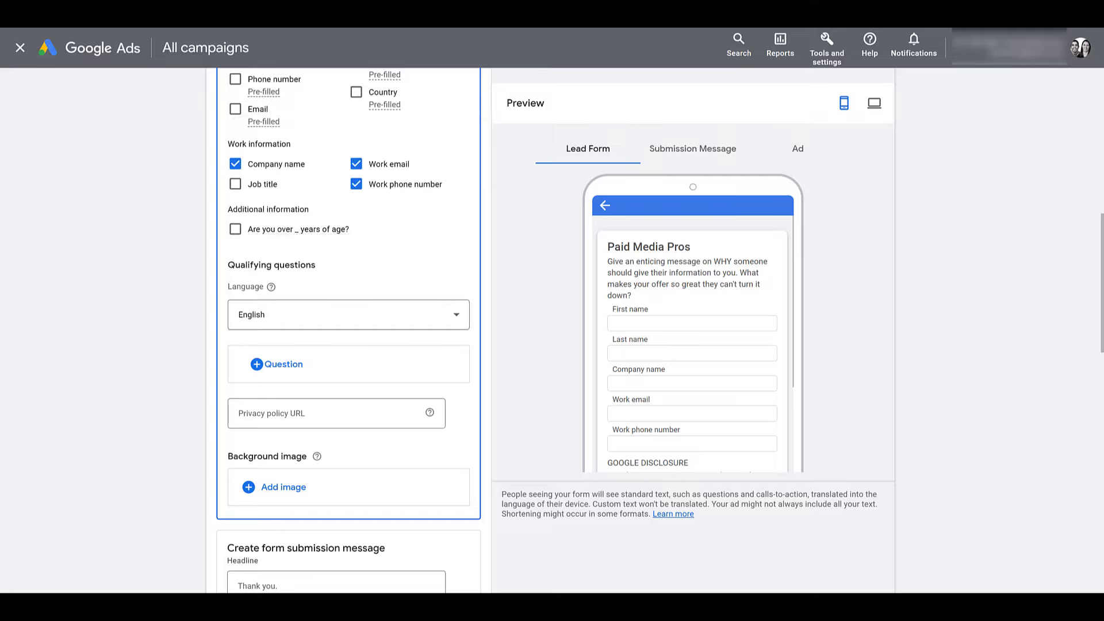
click(311, 411)
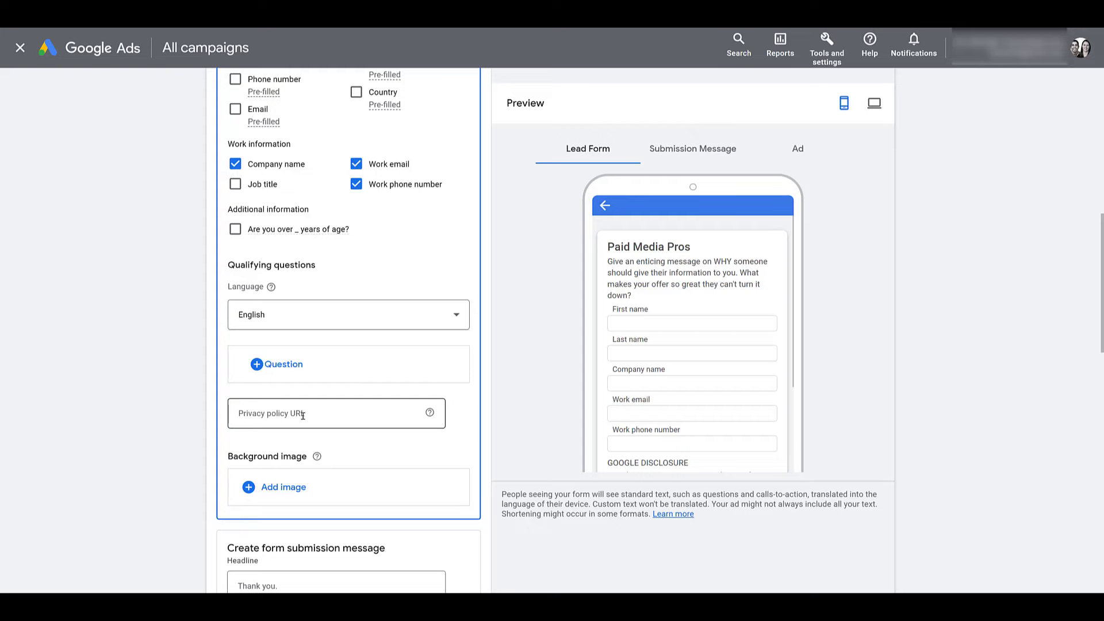
text(https://www.paidmediapros.com/privacy-policy/)
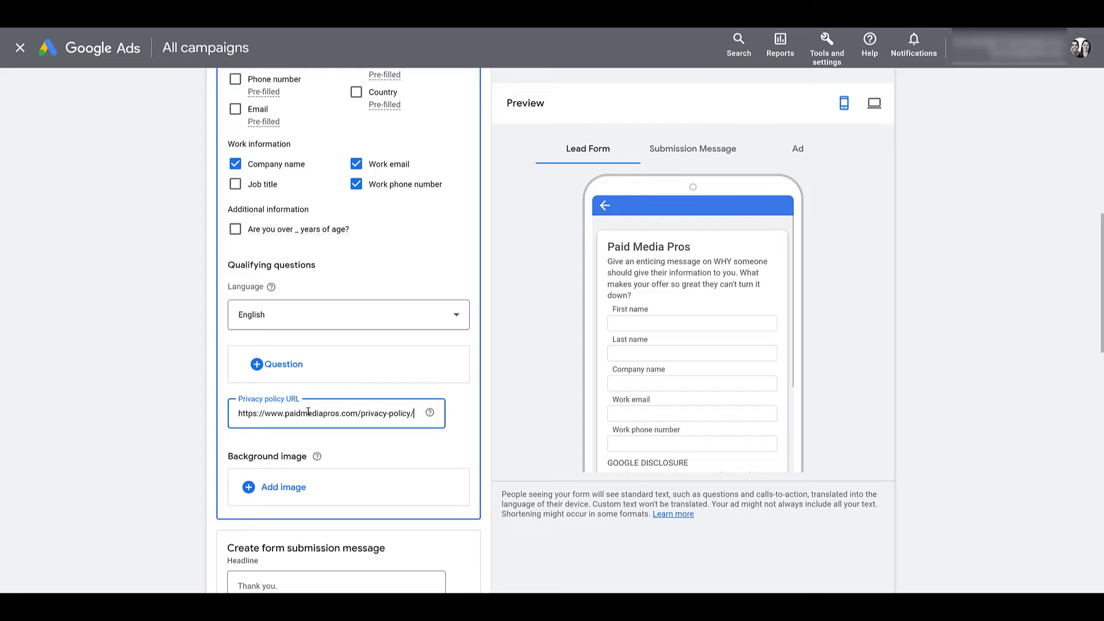
click(297, 490)
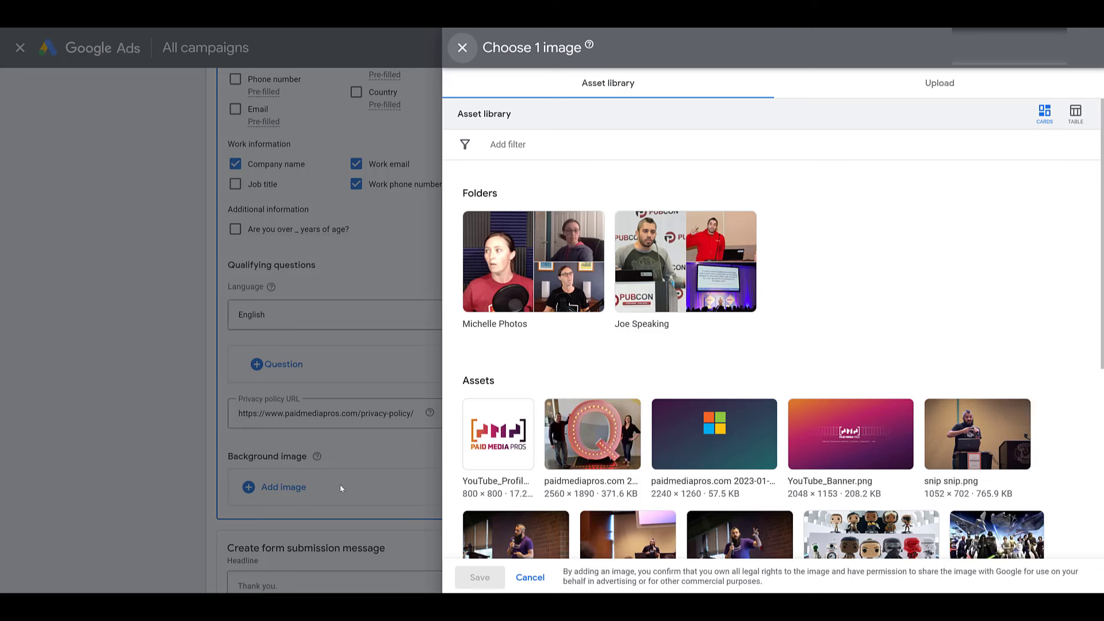
click(854, 467)
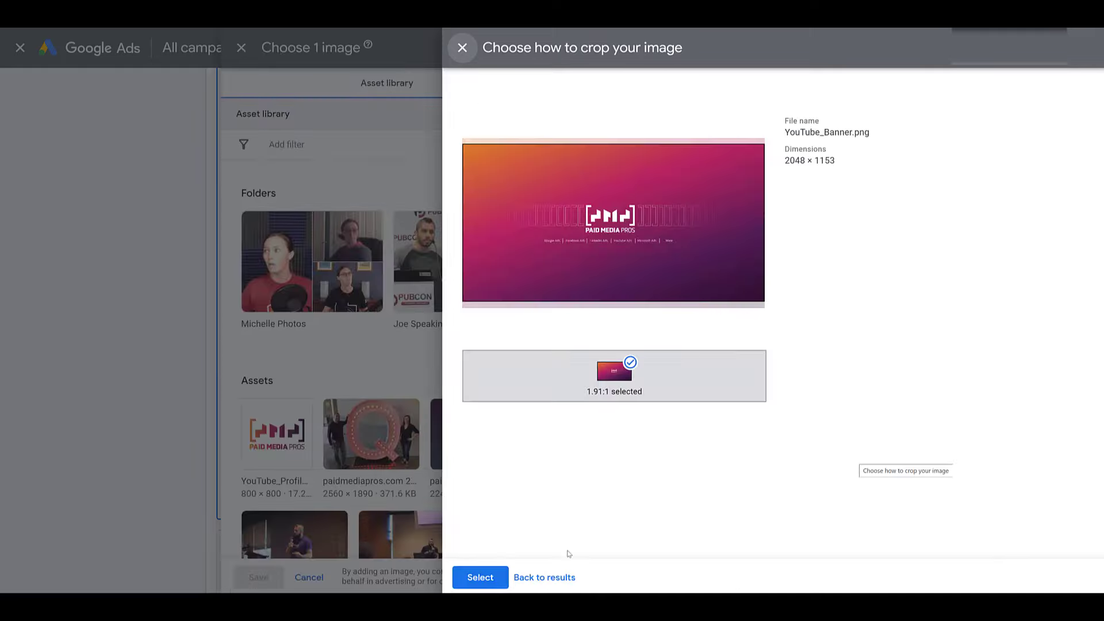
click(477, 582)
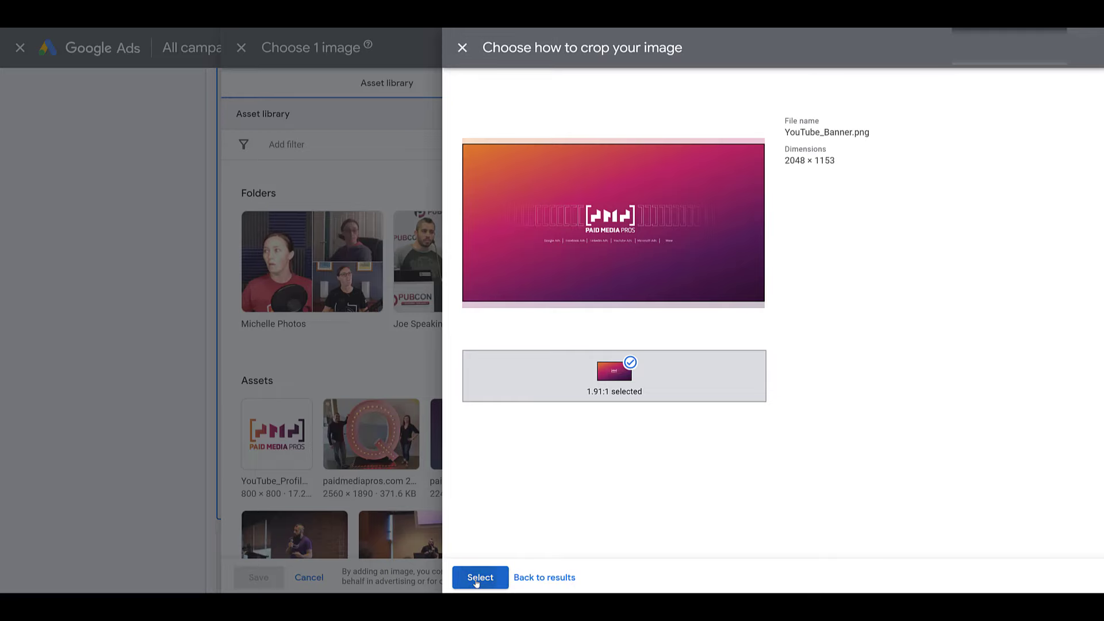
click(479, 578)
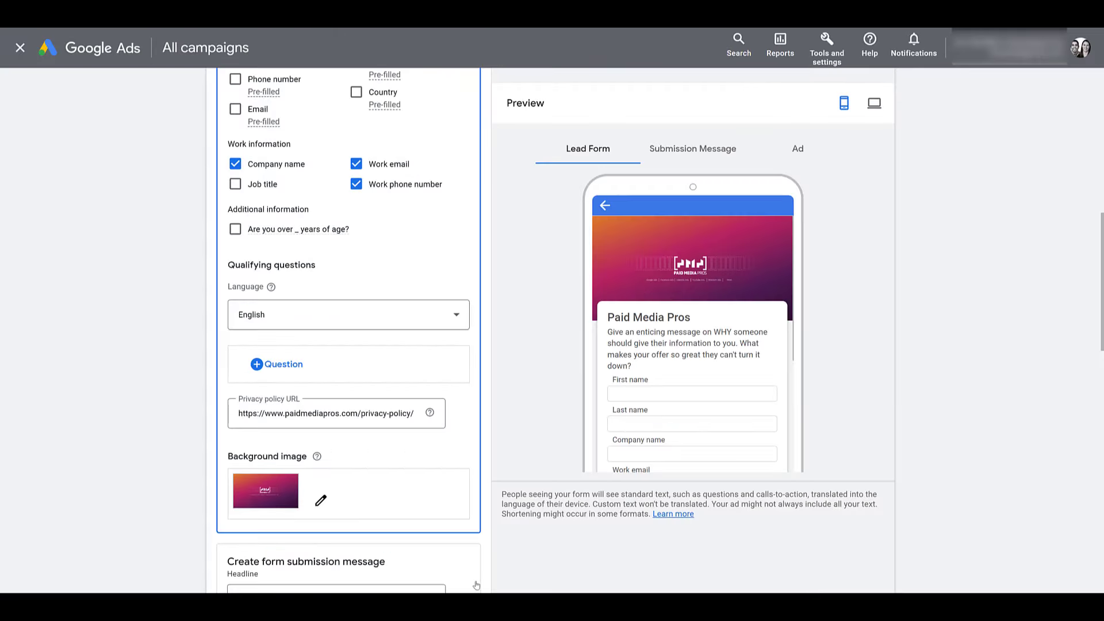
- Preview the form submission message and set its headline to "Thanks for reaching out!"
scroll(473, 542, down, 4)
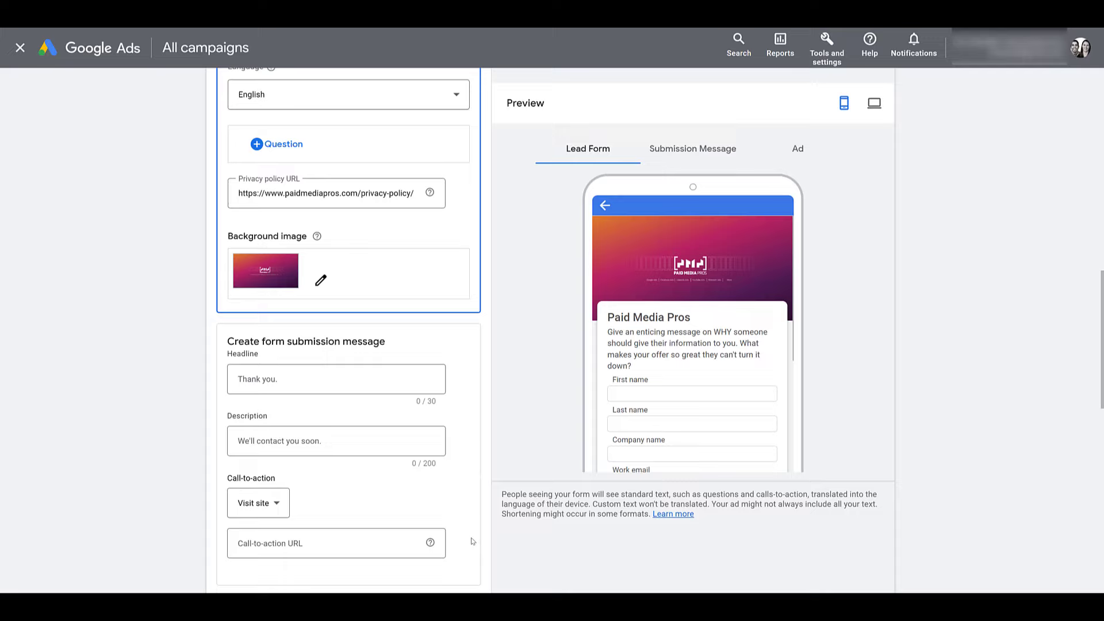
scroll(473, 541, down, 2)
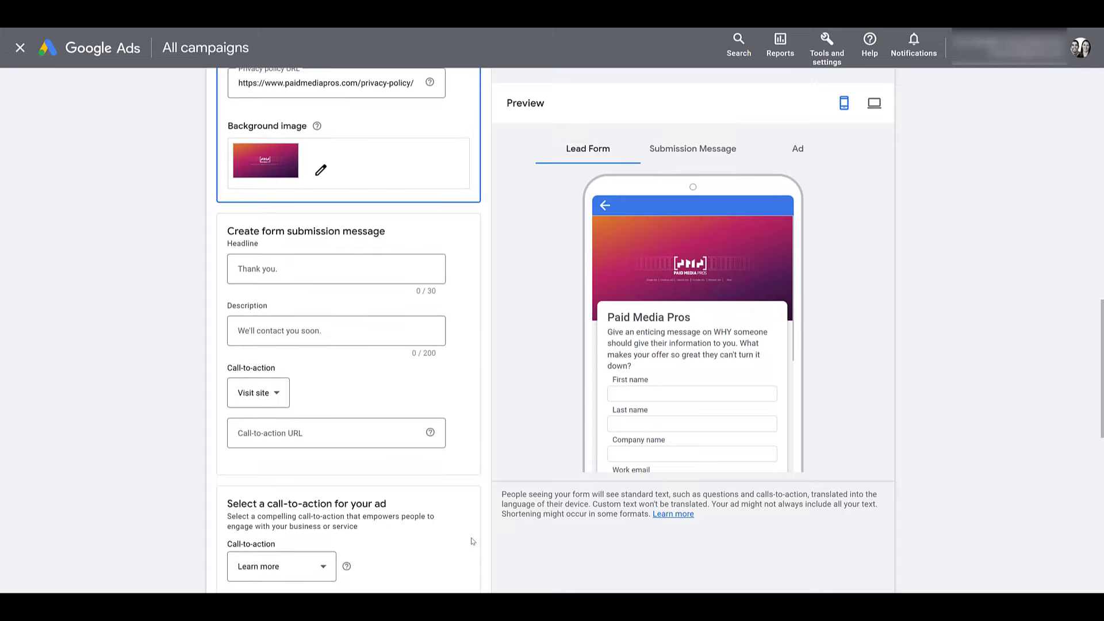
click(674, 157)
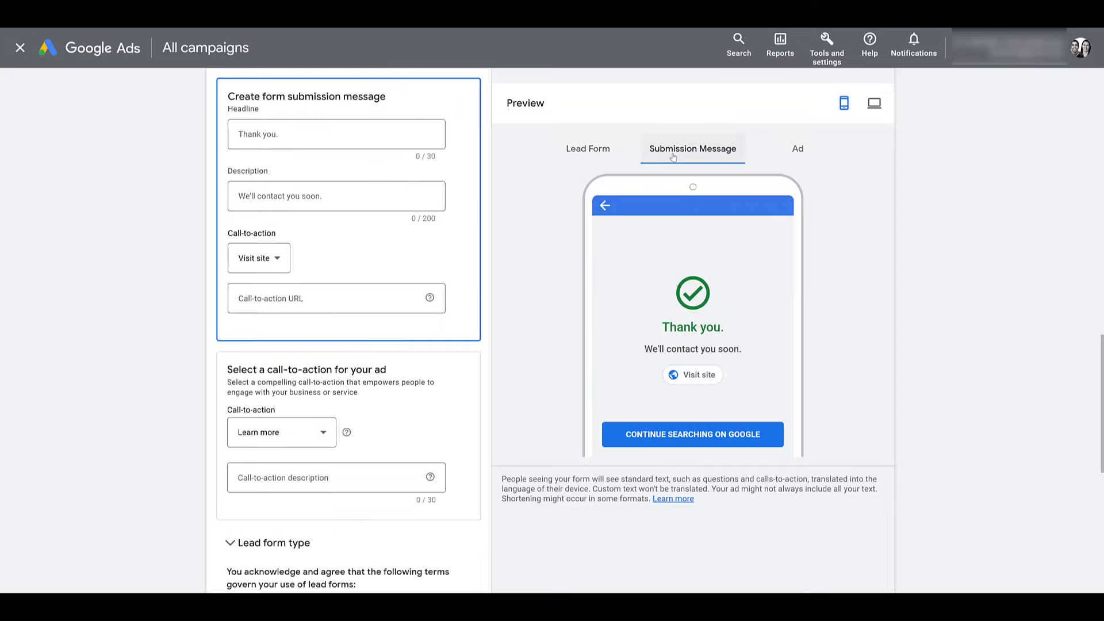
click(414, 136)
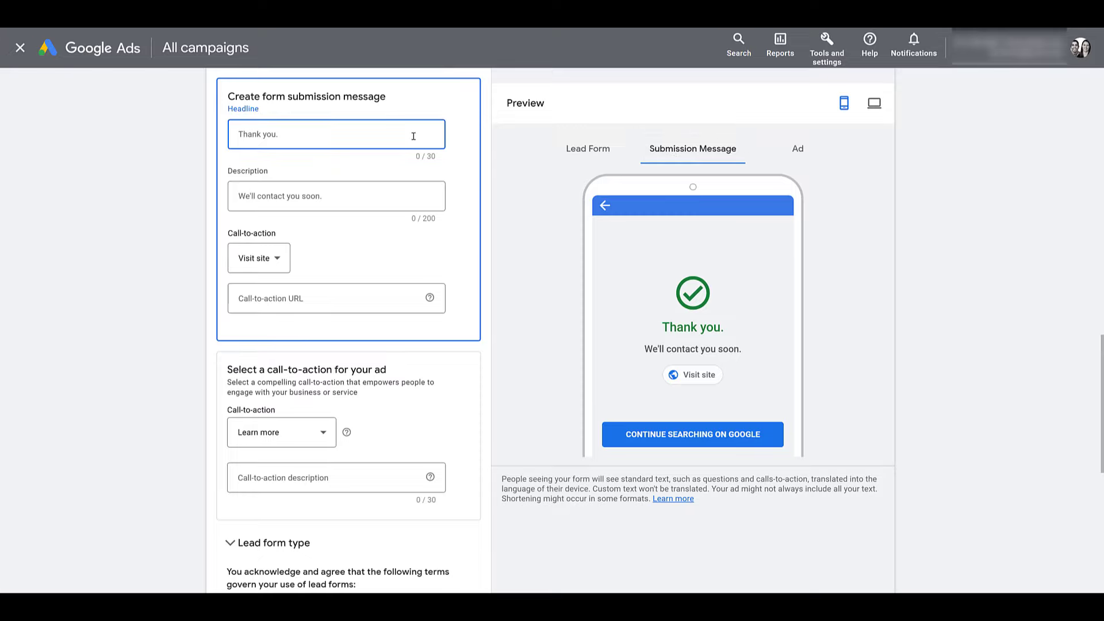
text(Thanks for reaching out!)
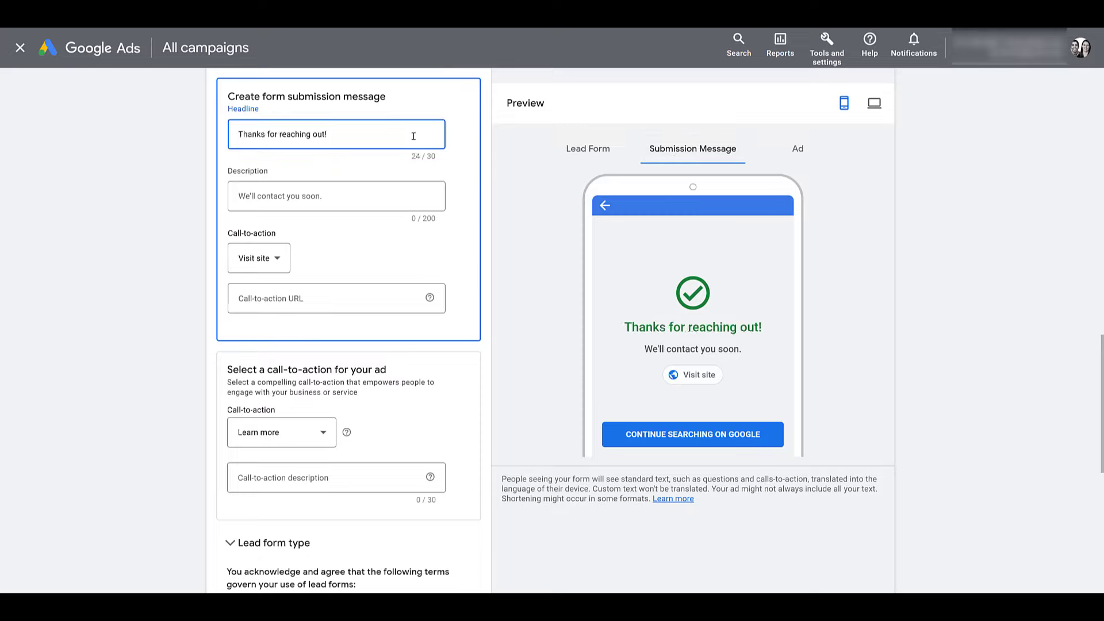
- Set the description to "We're happy to help review your paid media account. Please allow up to 48 business hours for a response." and call-to-action URL to paidmediapros.com
click(376, 200)
text(We're happy to help review your paid media account. Please allow up to 48 business hours for a response.)
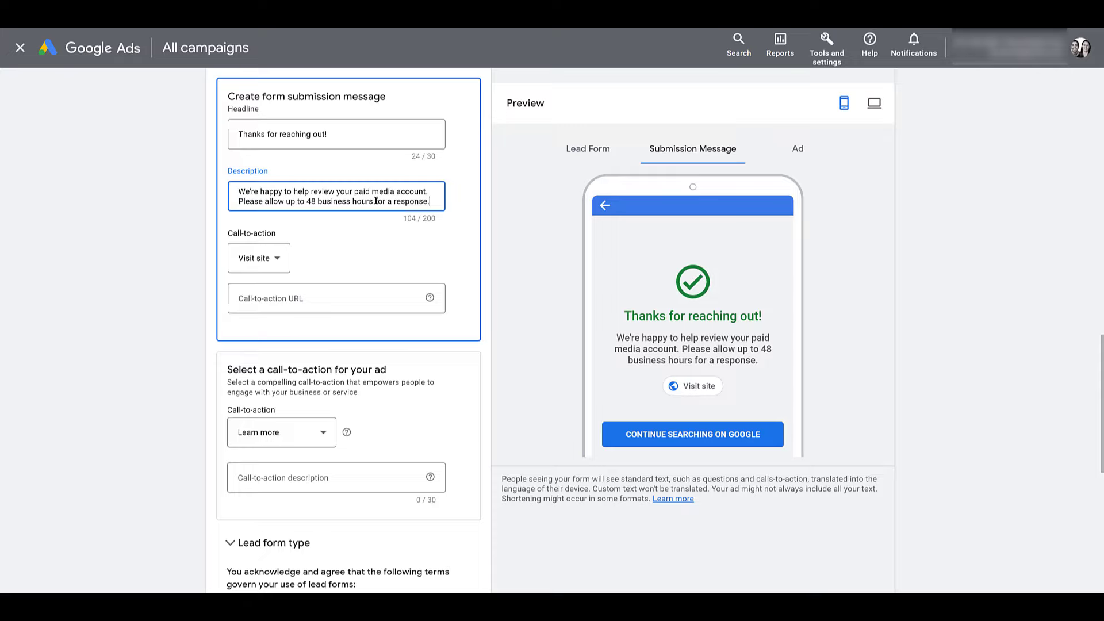
click(294, 297)
text(paidmediapros.com)
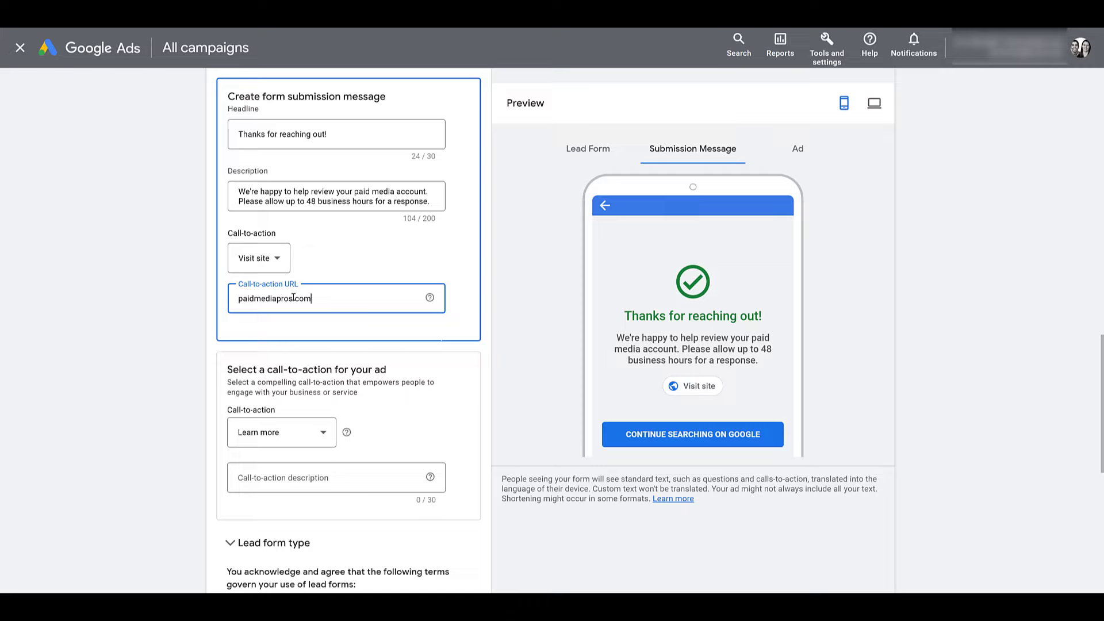
- Try Download as the submission message's call-to-action and switch it back to Visit site
click(280, 264)
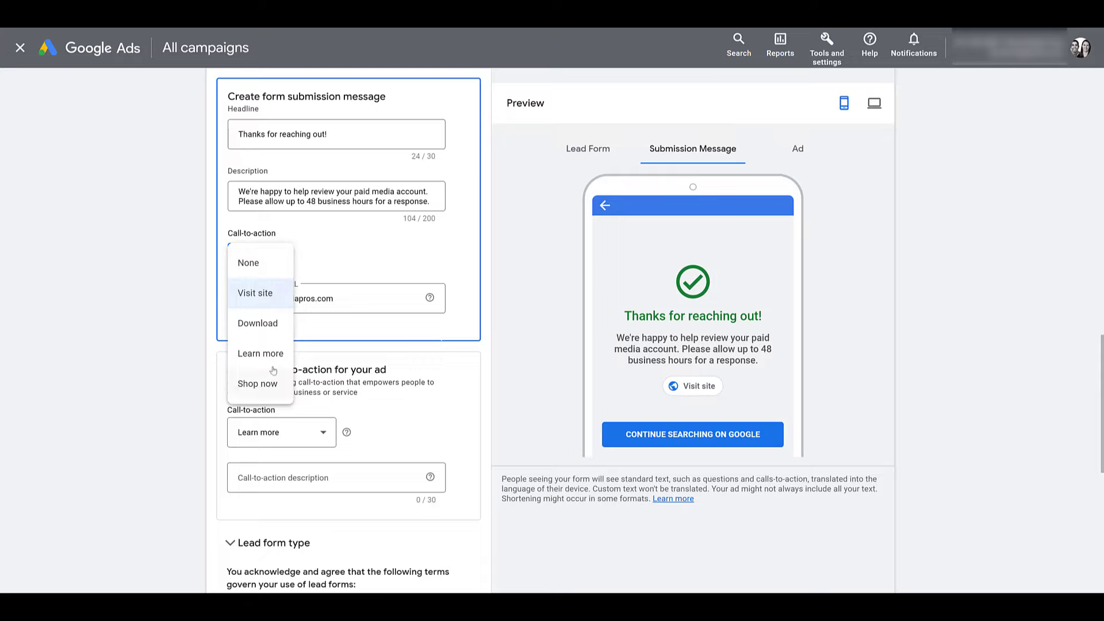
click(279, 322)
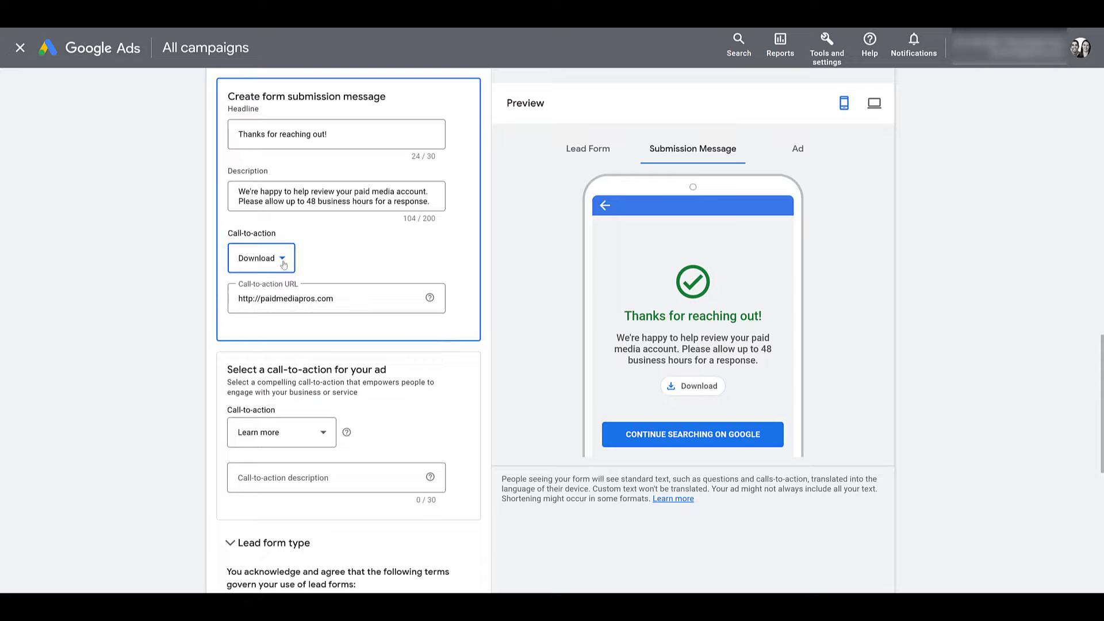
click(284, 265)
click(325, 276)
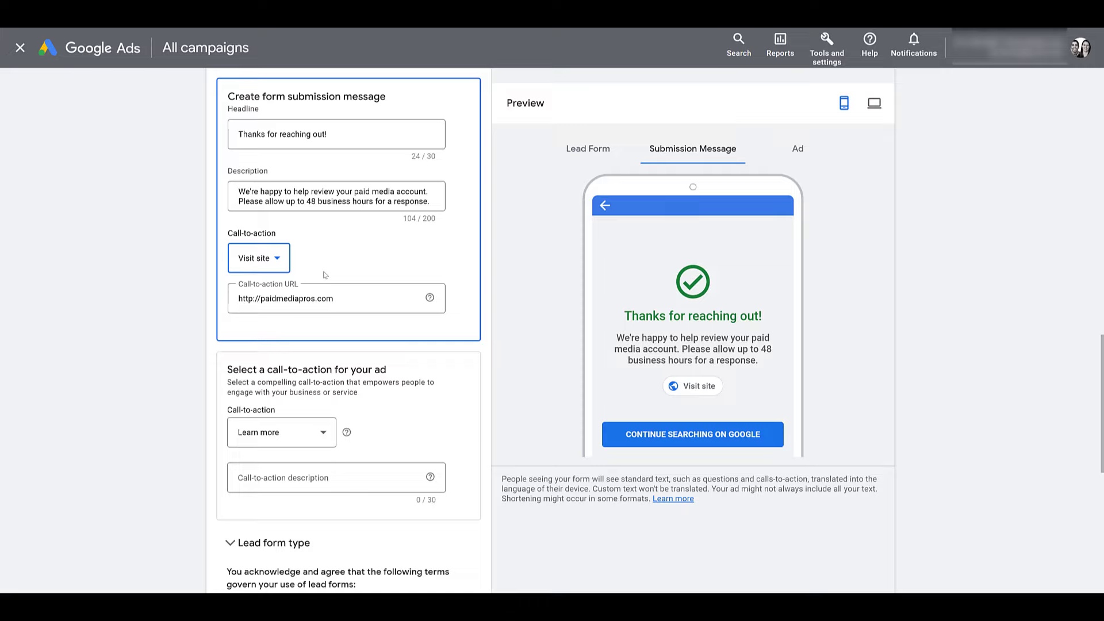
click(251, 301)
text(s)
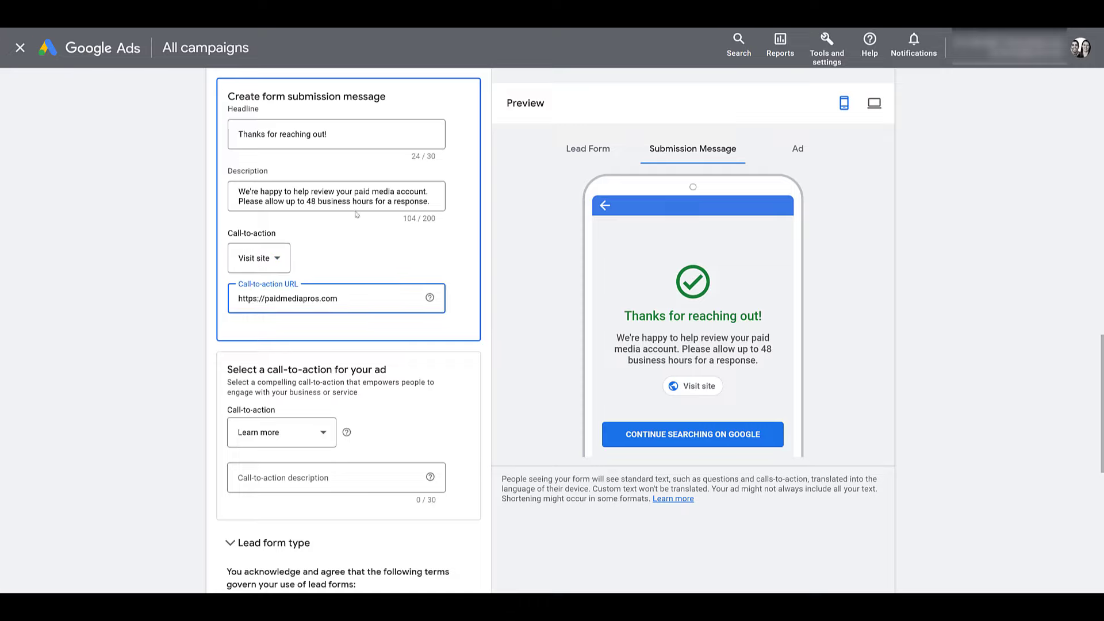
text(:)
key(BackSpace)
scroll(280, 296, down, 4)
text(:)
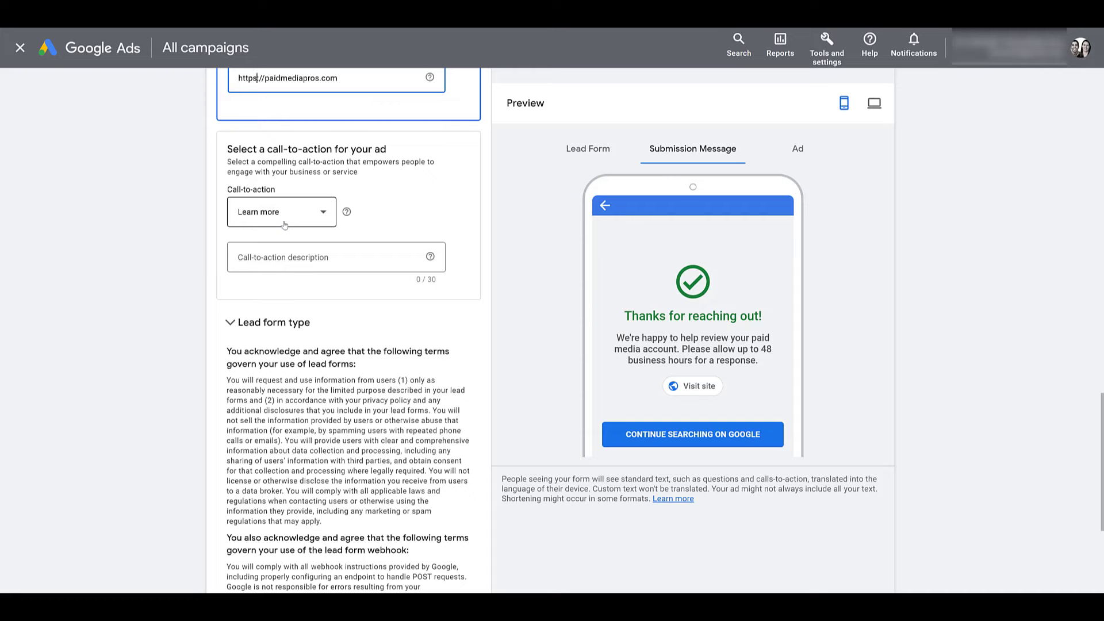
- Choose Contact us as the ad's call-to-action and set its description to "Free PPC account audit"
click(284, 224)
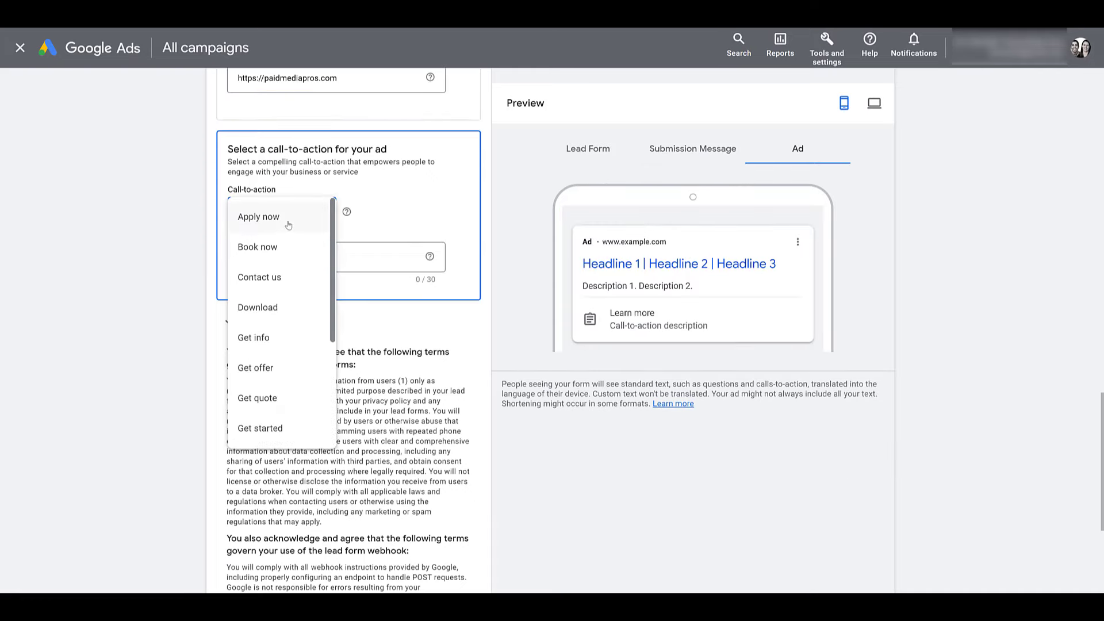
scroll(288, 225, down, 5)
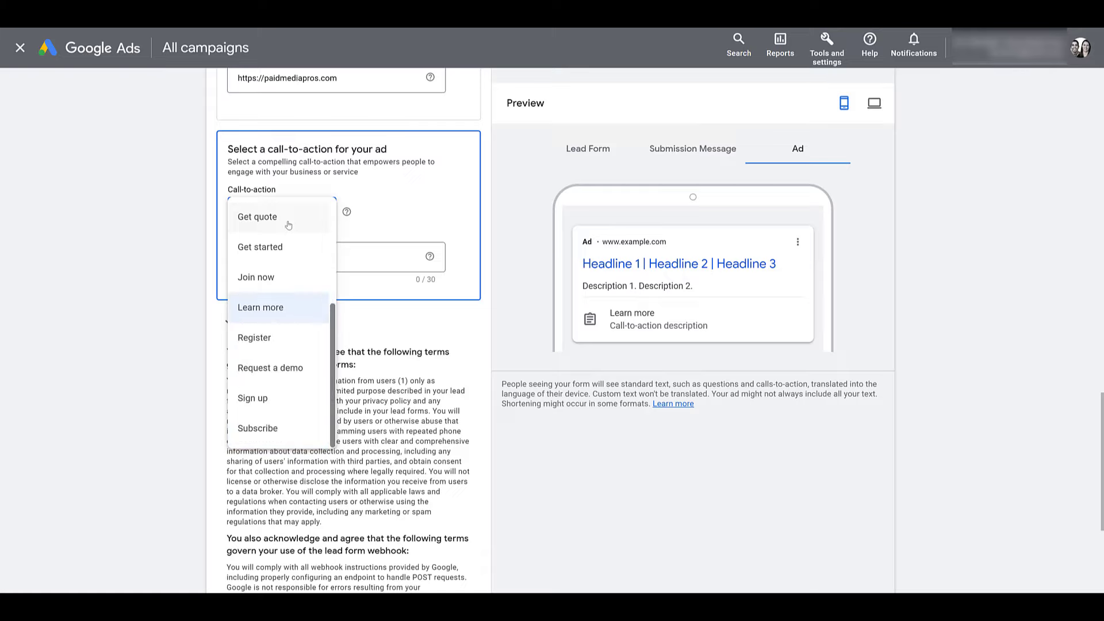
scroll(289, 225, up, 3)
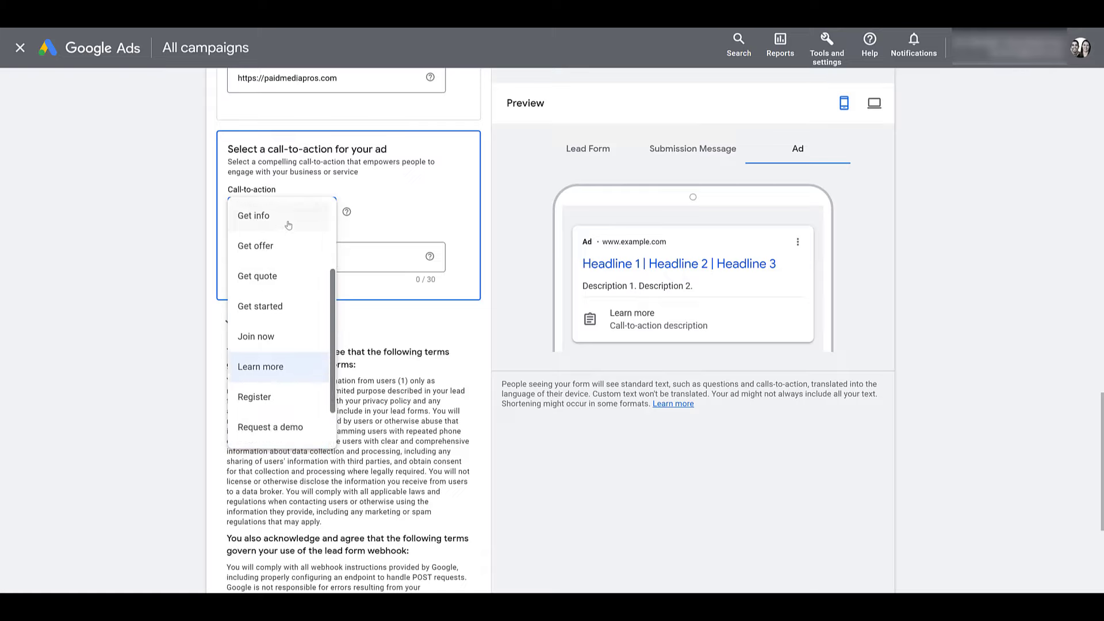
scroll(289, 225, up, 2)
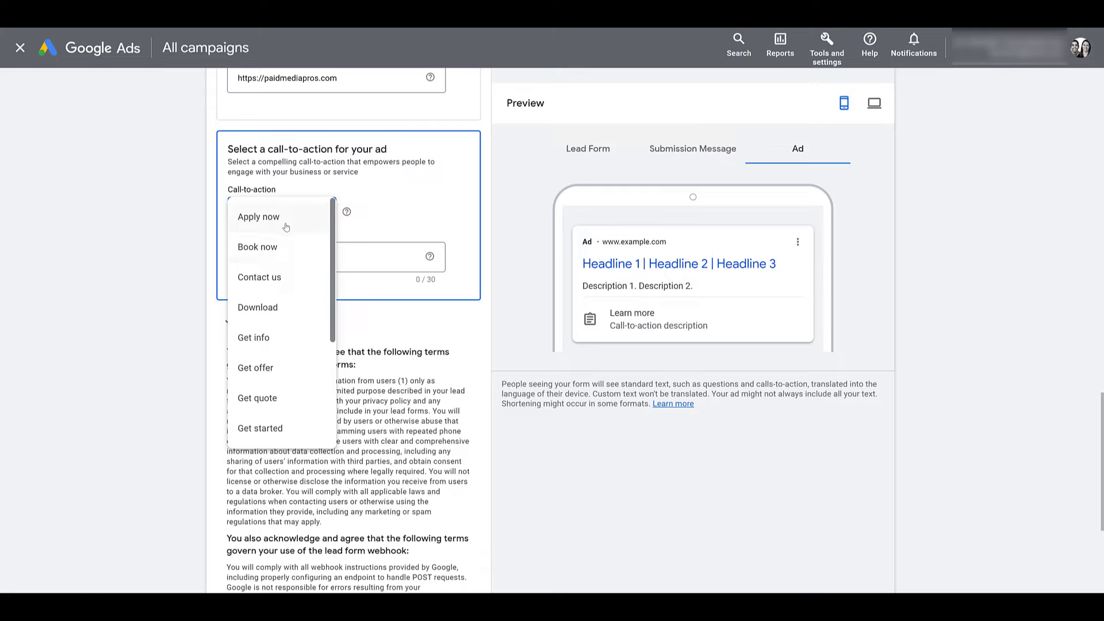
click(259, 277)
click(289, 260)
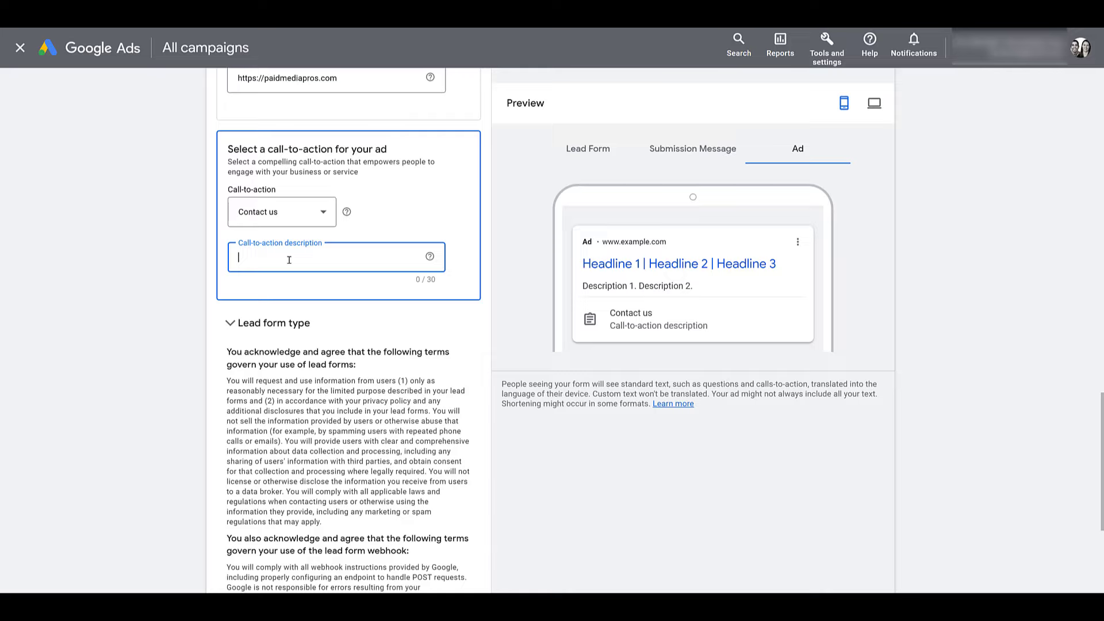
text(Free PPC account audit)
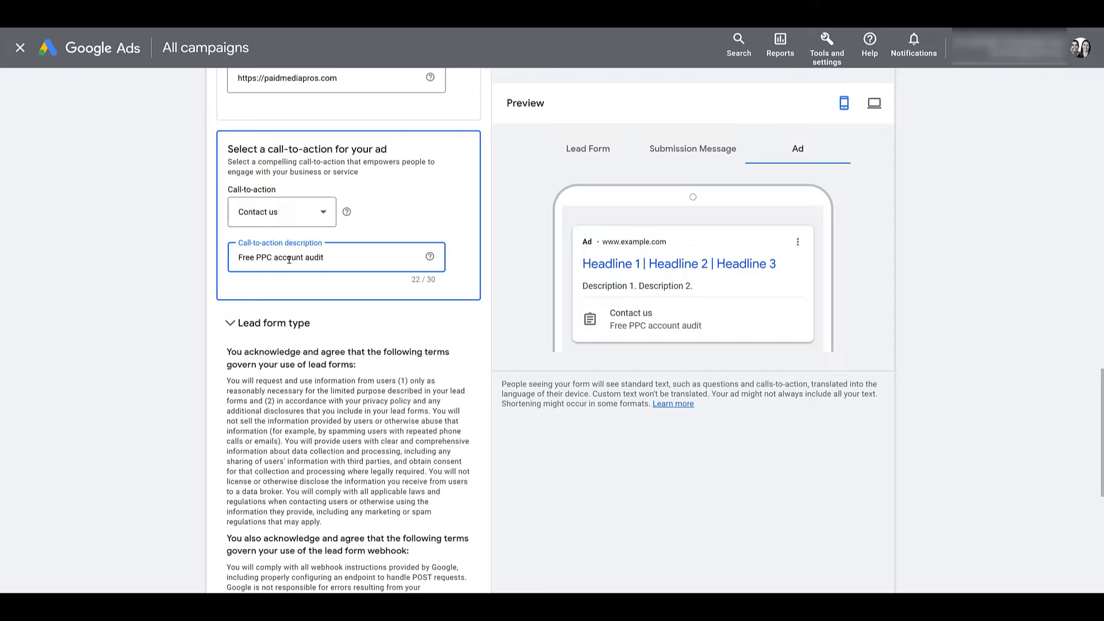
- Look at the lead export integrations, view the HubSpot link setup through Zapier, and close it without linking
scroll(289, 259, down, 2)
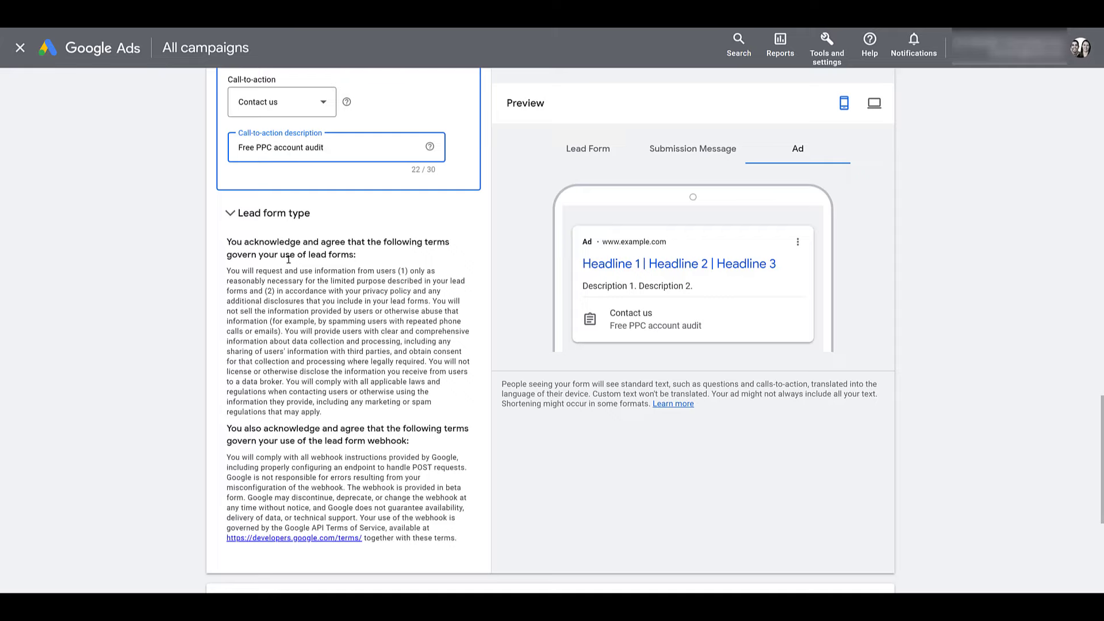
scroll(288, 260, down, 5)
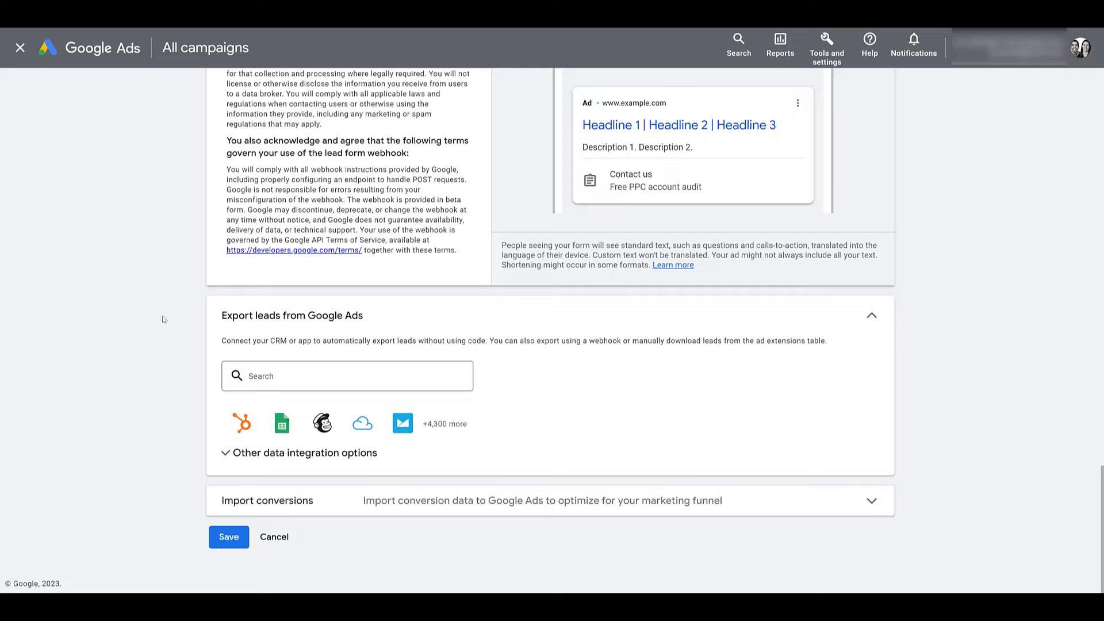
click(272, 376)
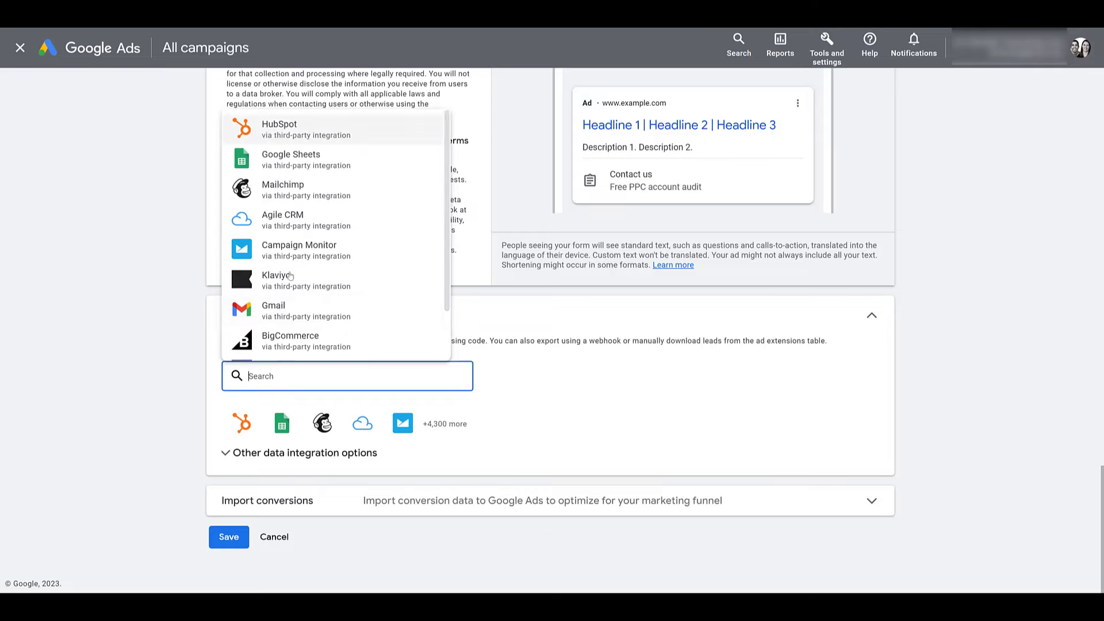
click(307, 128)
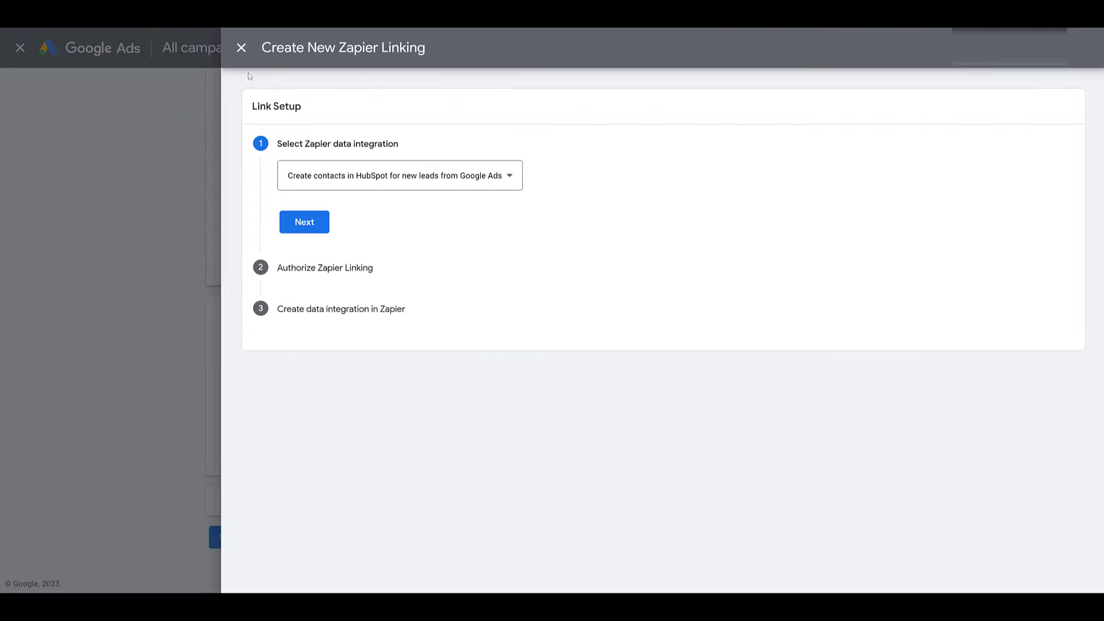
click(241, 47)
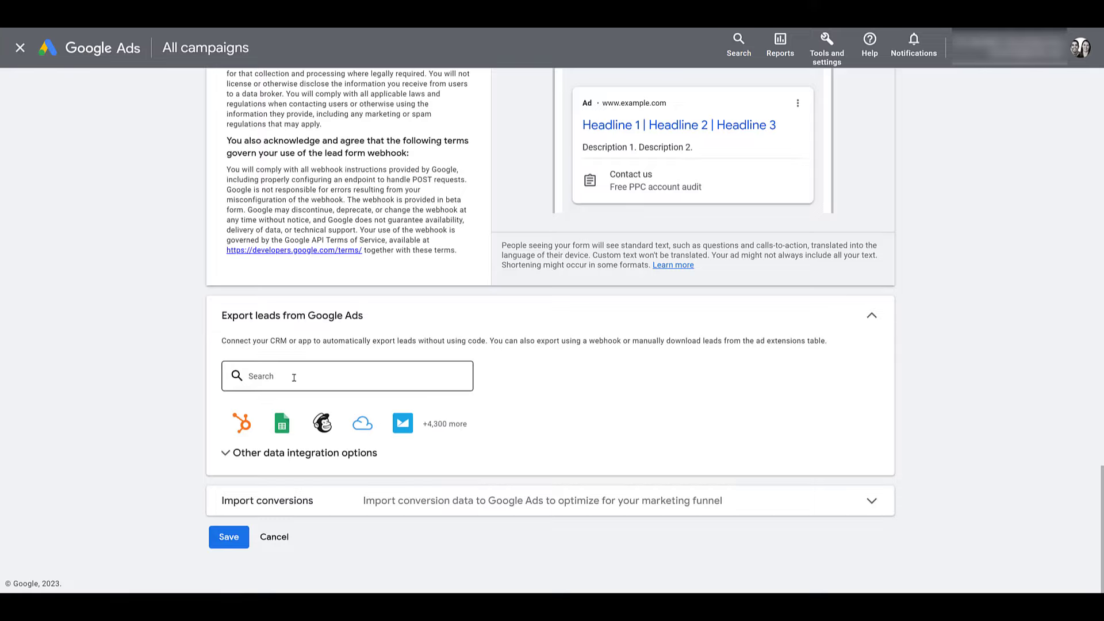
- Review the other data integration options and the conversion import settings, and save the lead form asset
click(227, 453)
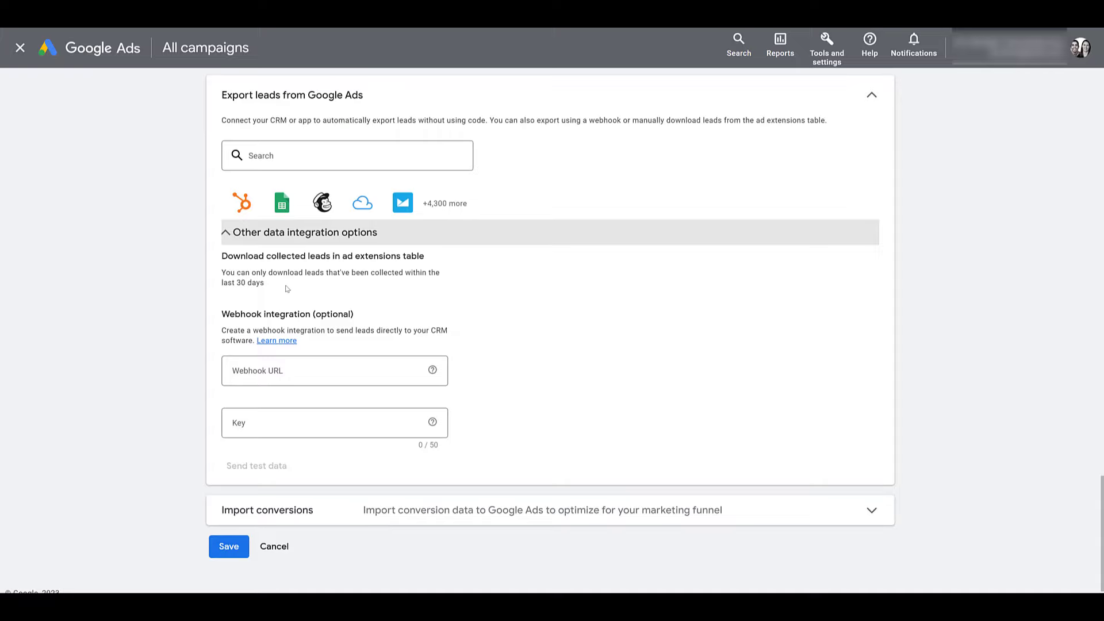
scroll(287, 289, down, 1)
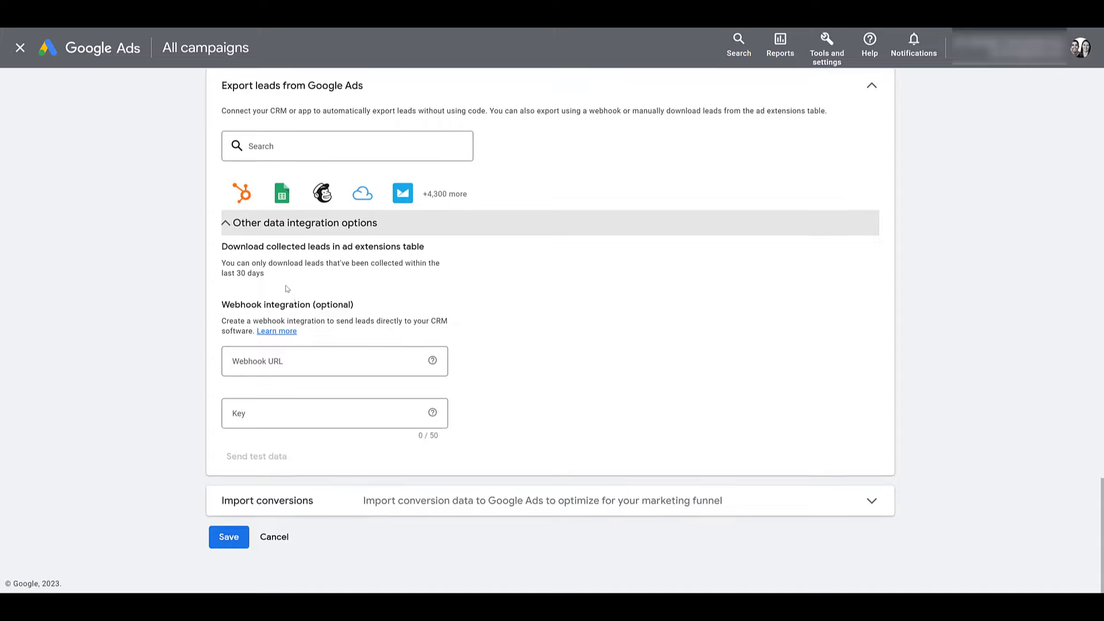
click(491, 506)
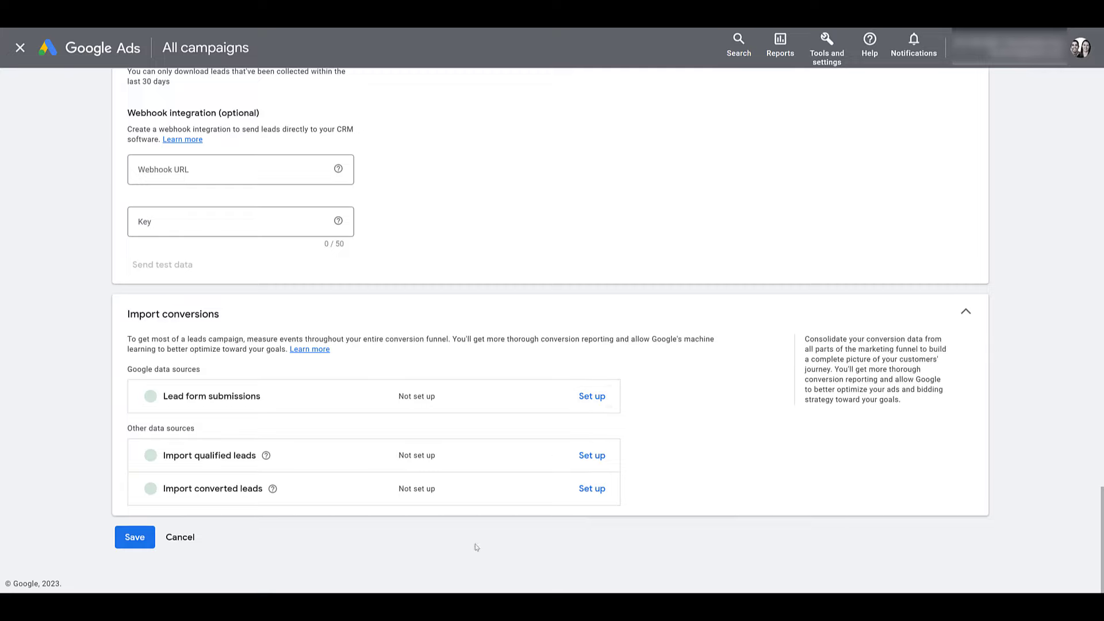
click(136, 538)
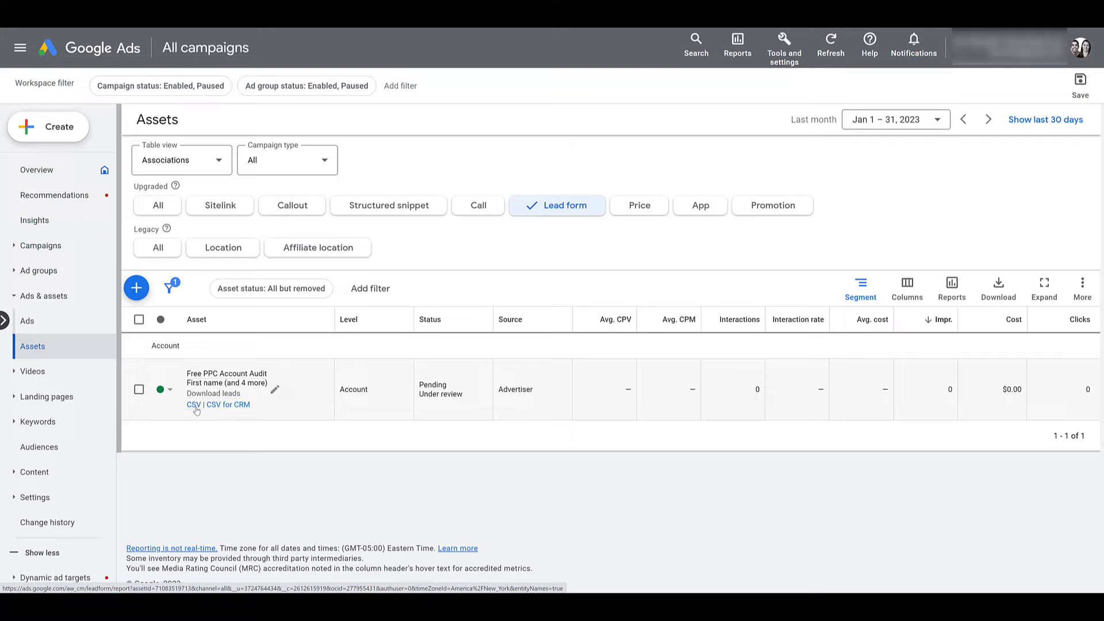
- Examine the explanation of the CSV lead download options for the saved Free PPC Account Audit asset
mouse_move(198, 398)
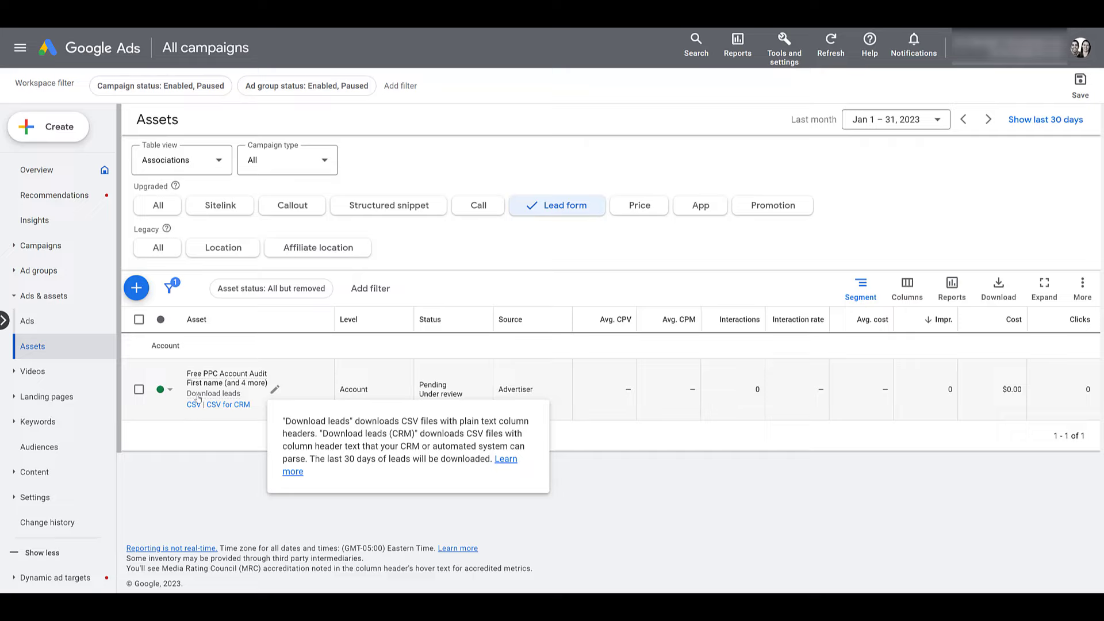
click(928, 321)
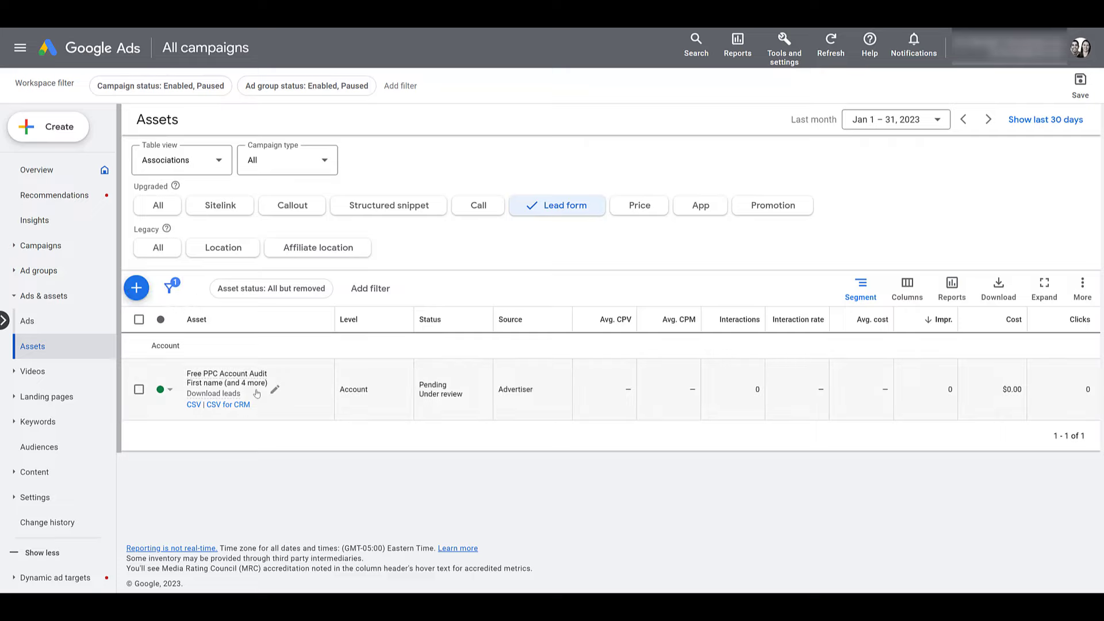
- Open the Free PPC Account Audit lead form for editing, review its fields and export settings, and save it without changes
mouse_move(257, 393)
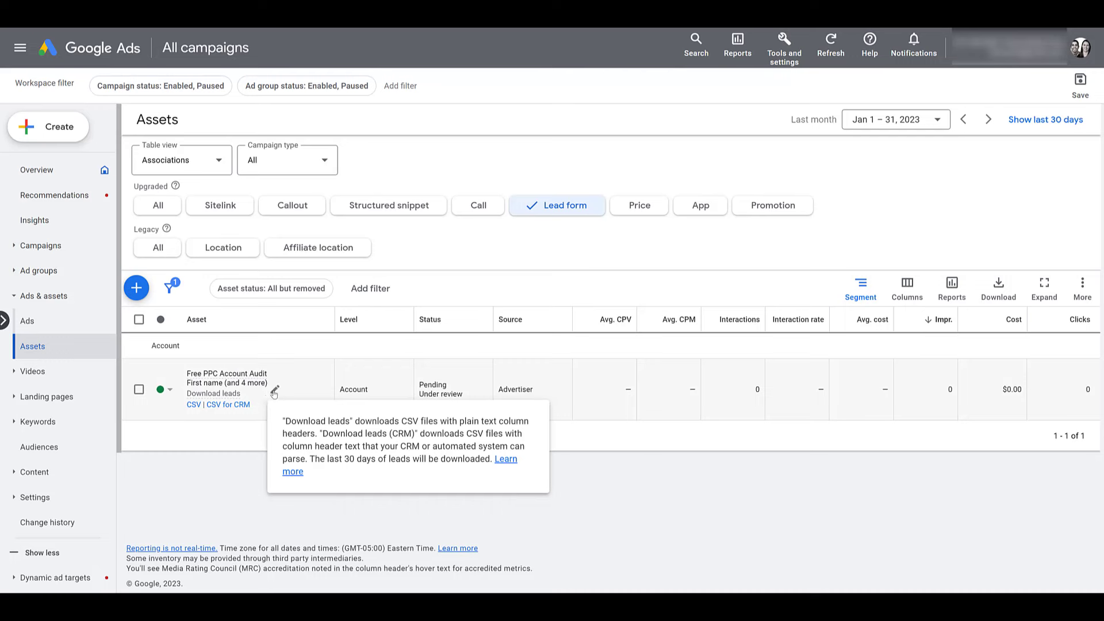
click(275, 394)
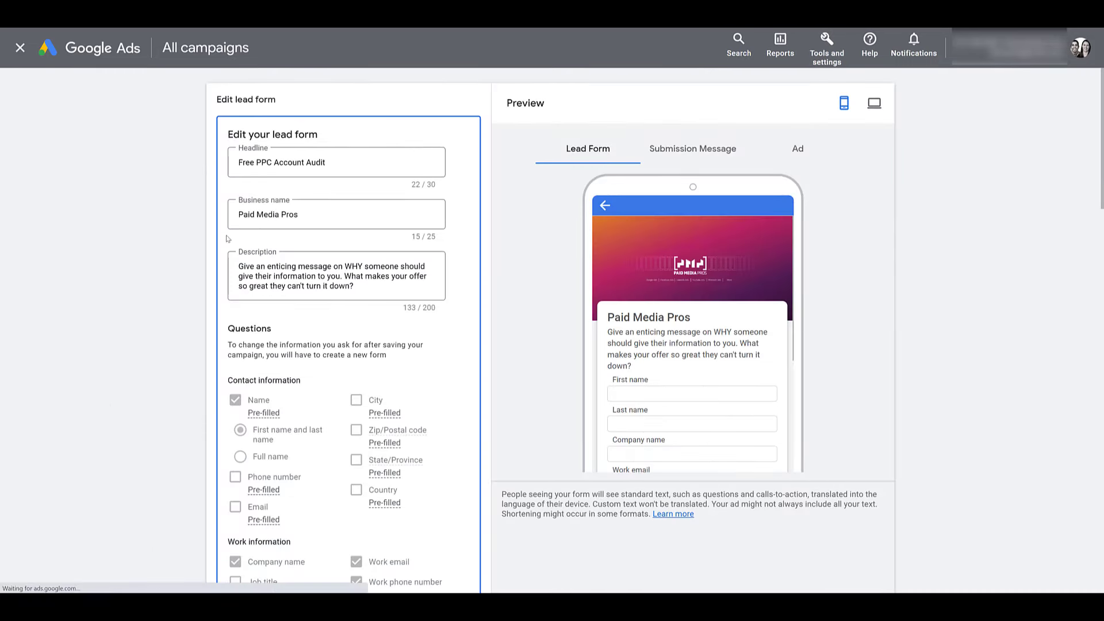
scroll(228, 239, down, 5)
scroll(227, 238, up, 2)
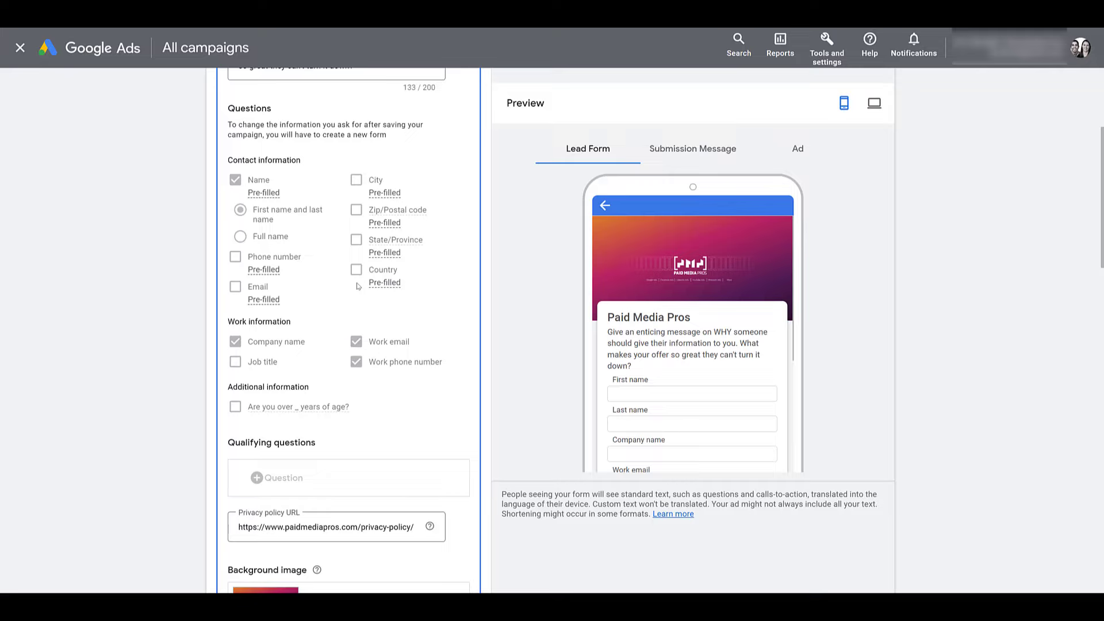
scroll(357, 286, down, 20)
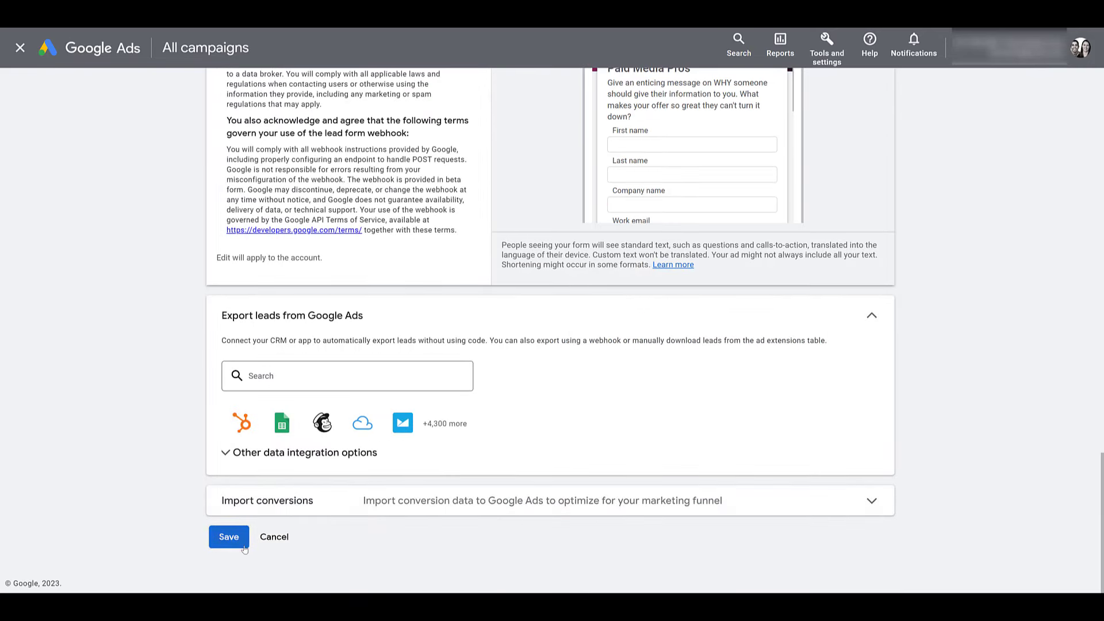
click(229, 538)
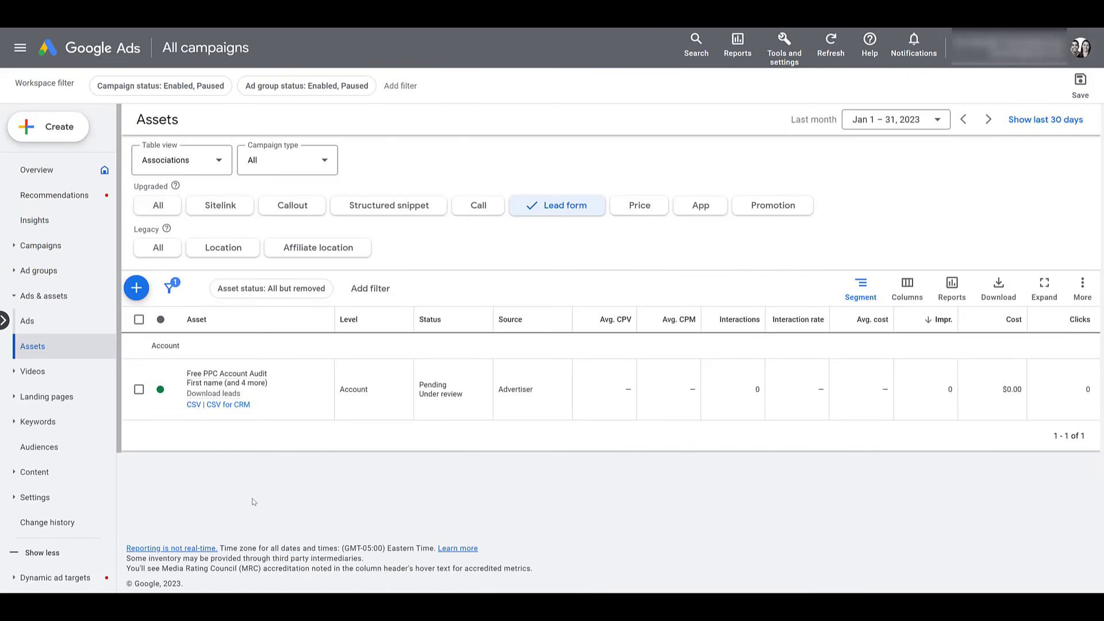
- Open the account settings and view the acceptance status of the lead form ads terms
click(55, 499)
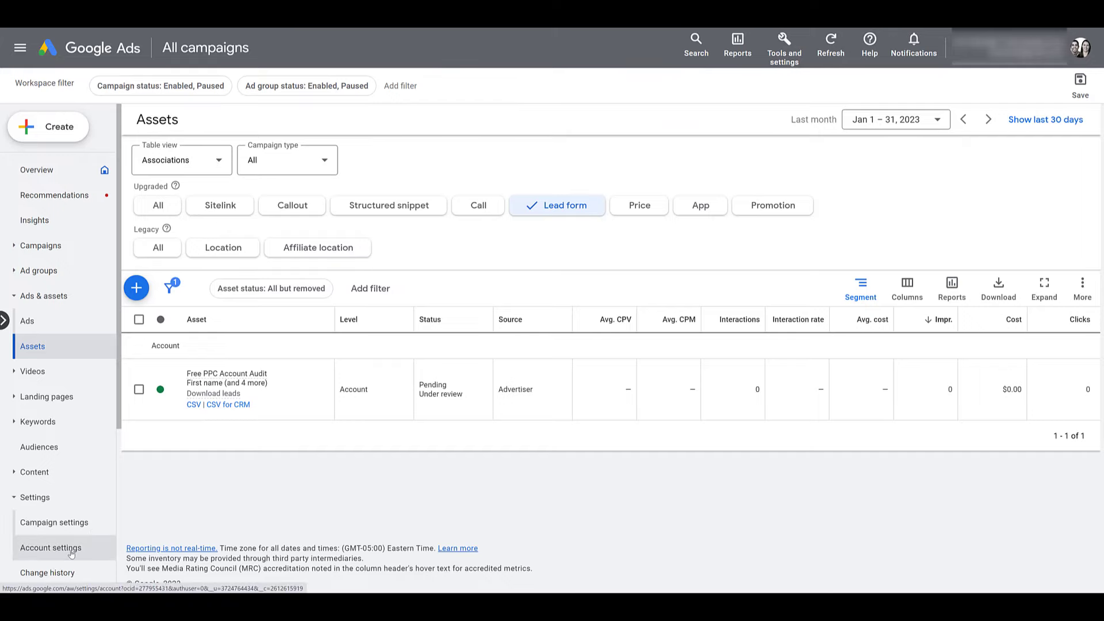
click(72, 554)
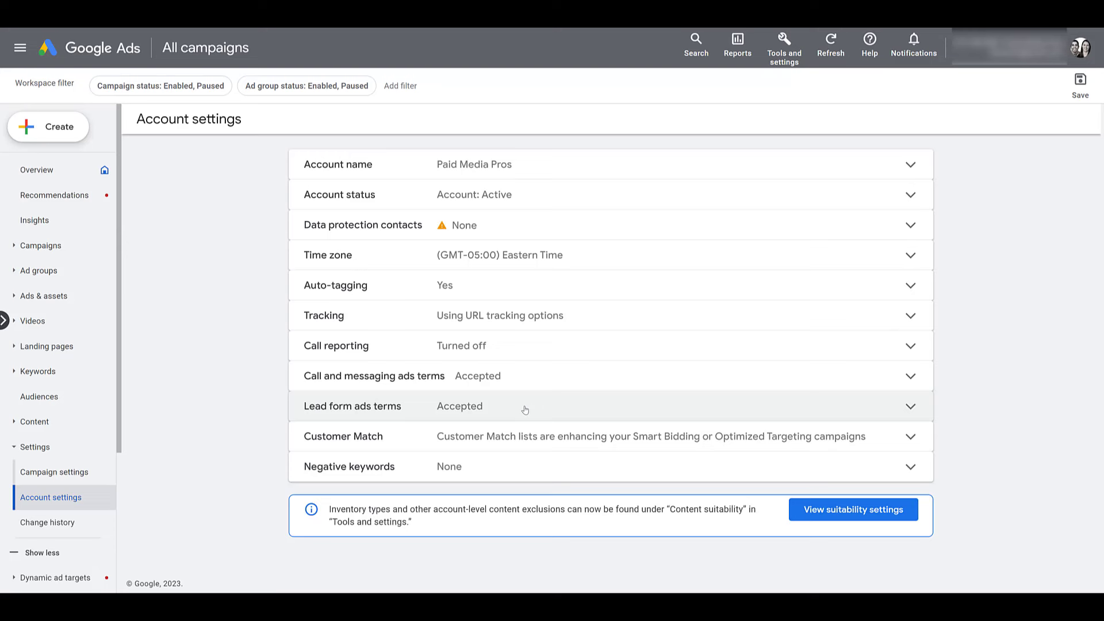
click(525, 410)
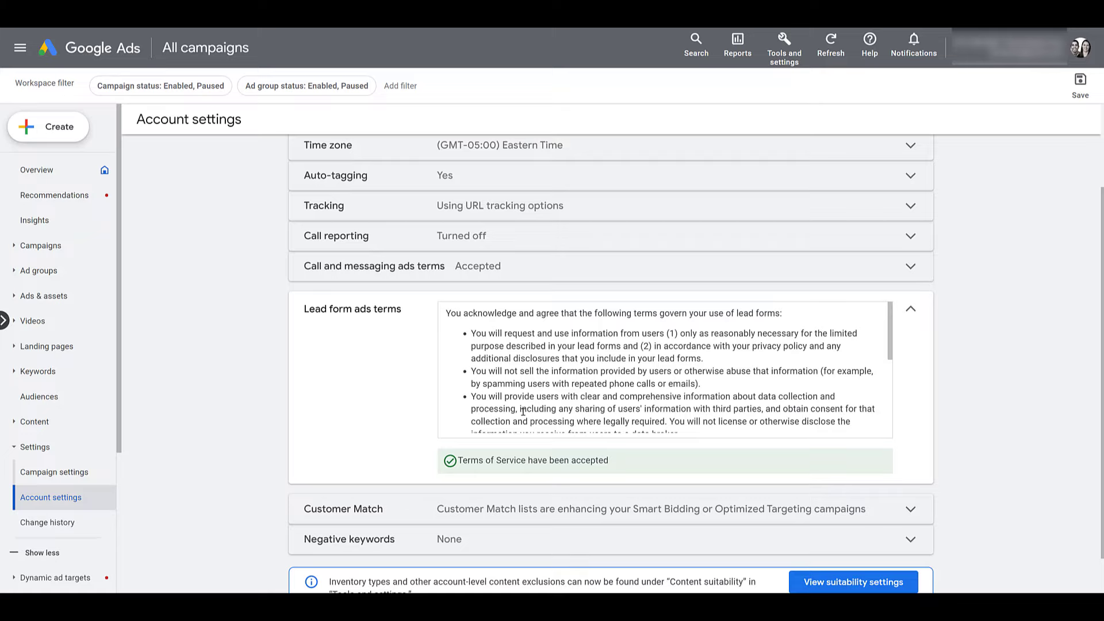
- Start a new campaign with the Leads objective and accept the default conversion goals
click(42, 134)
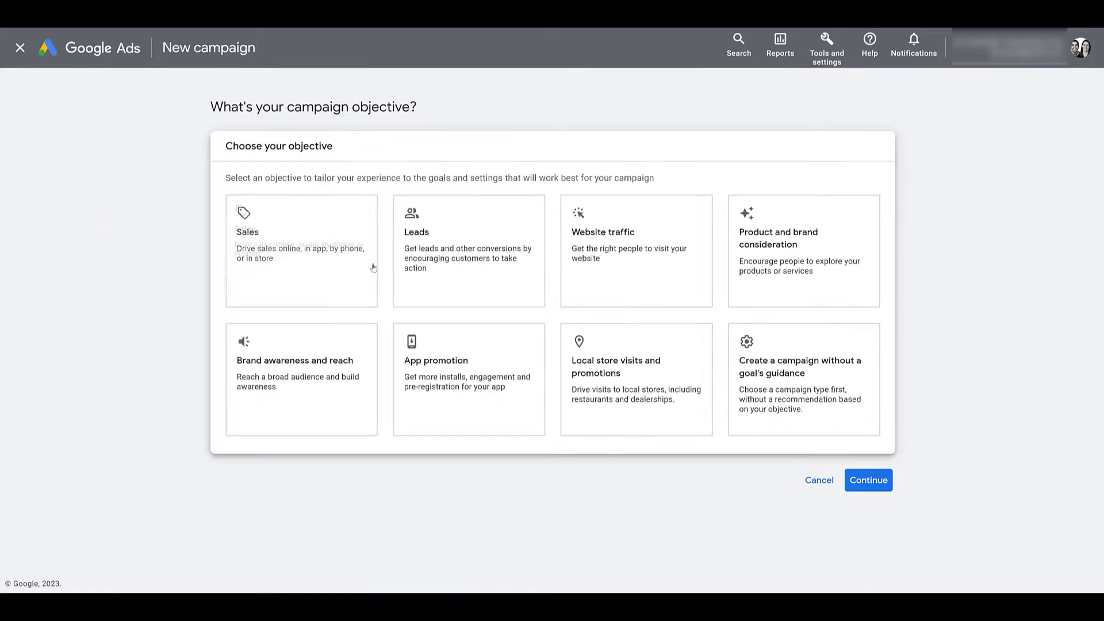
click(446, 282)
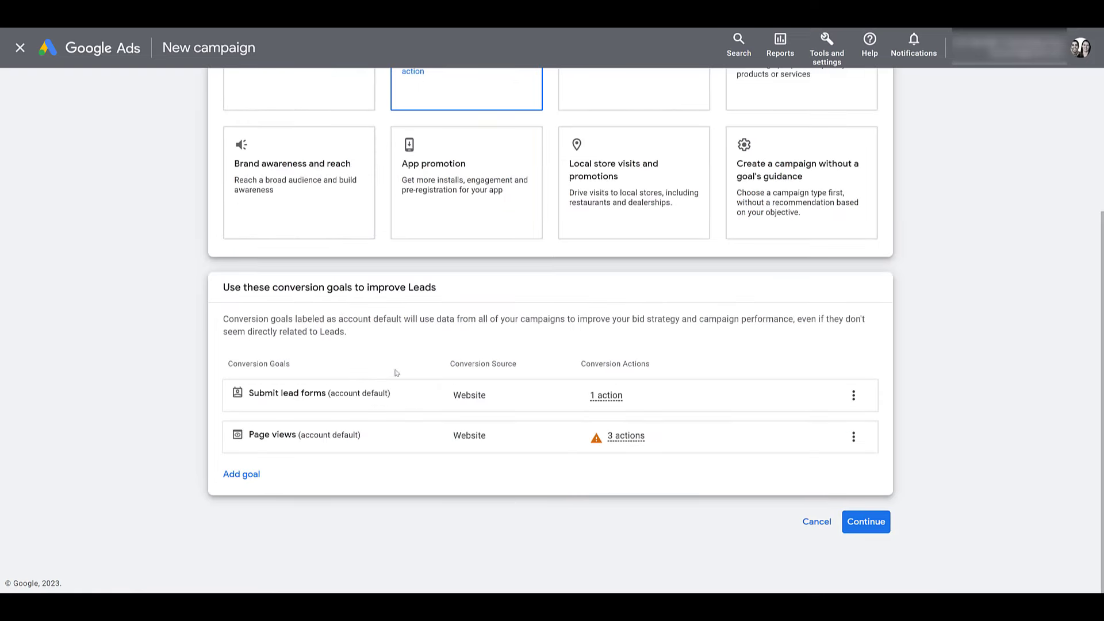
mouse_move(593, 441)
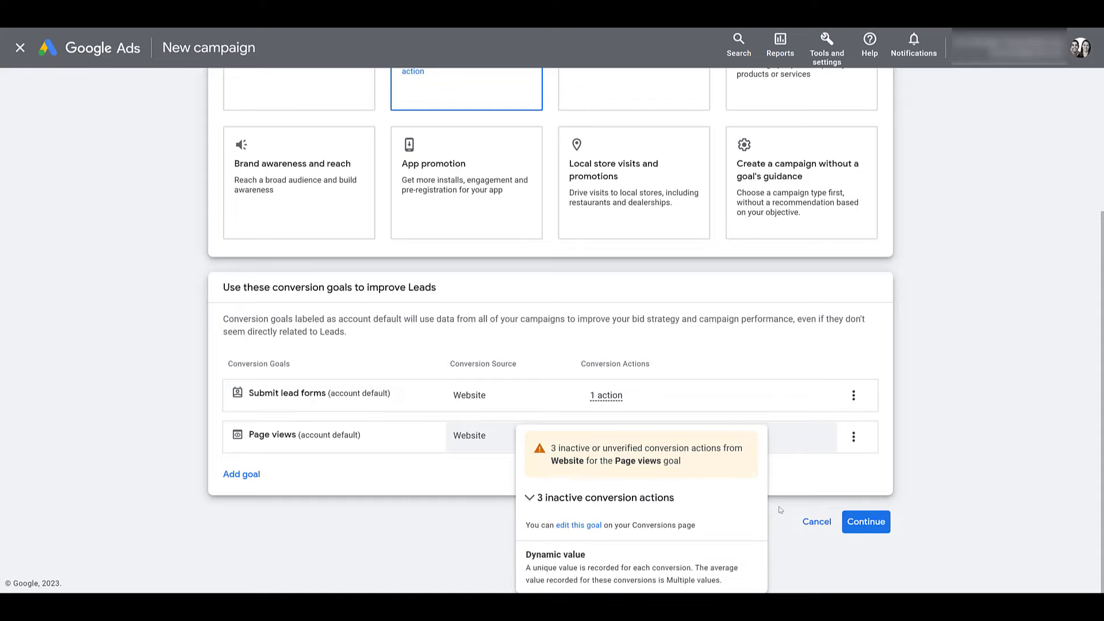
click(877, 529)
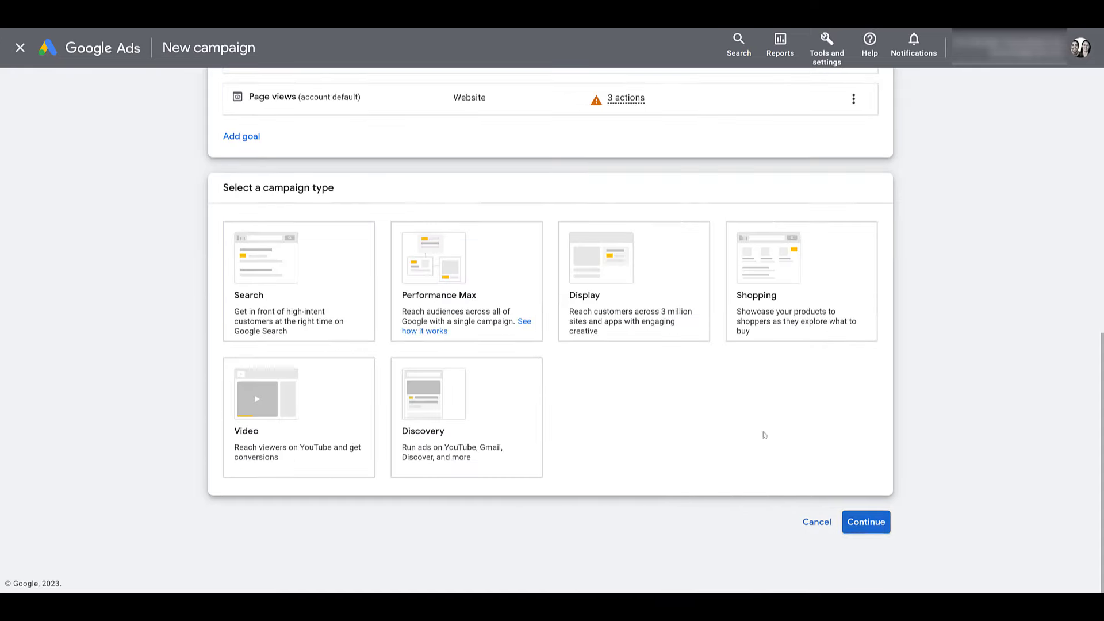
- Choose the Search campaign type with Lead form submissions as the way to reach the goal, and continue
click(341, 297)
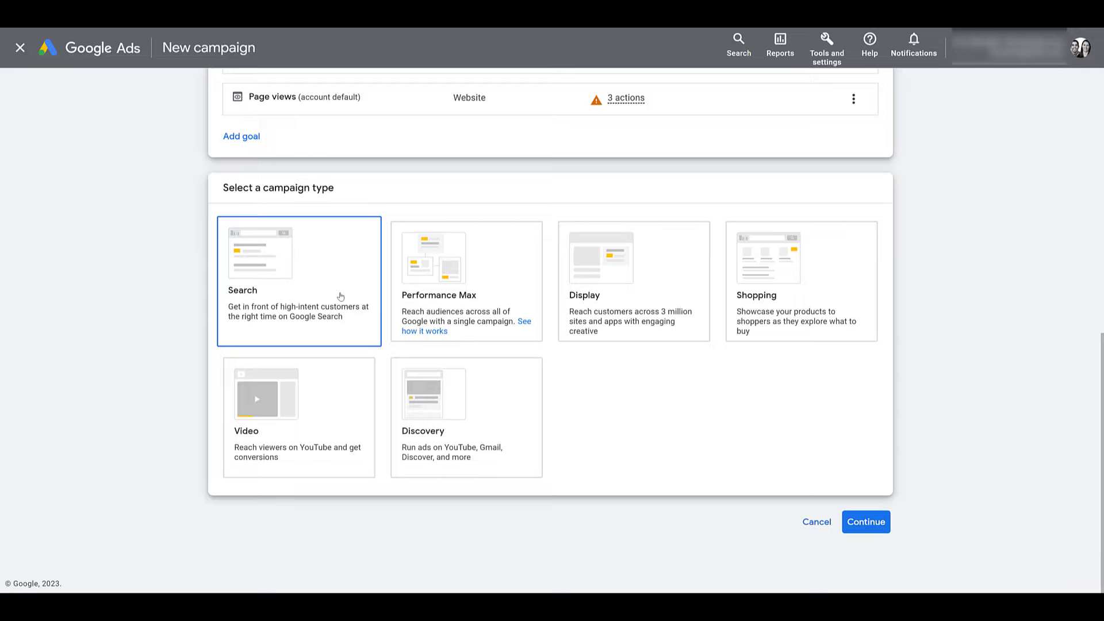
scroll(341, 296, down, 5)
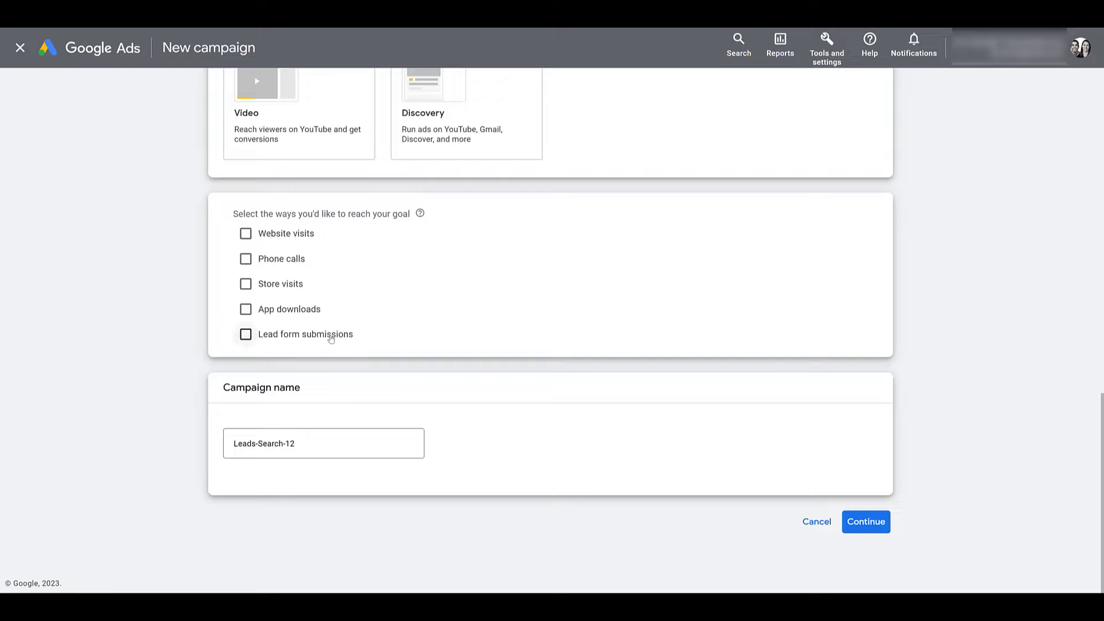
click(331, 340)
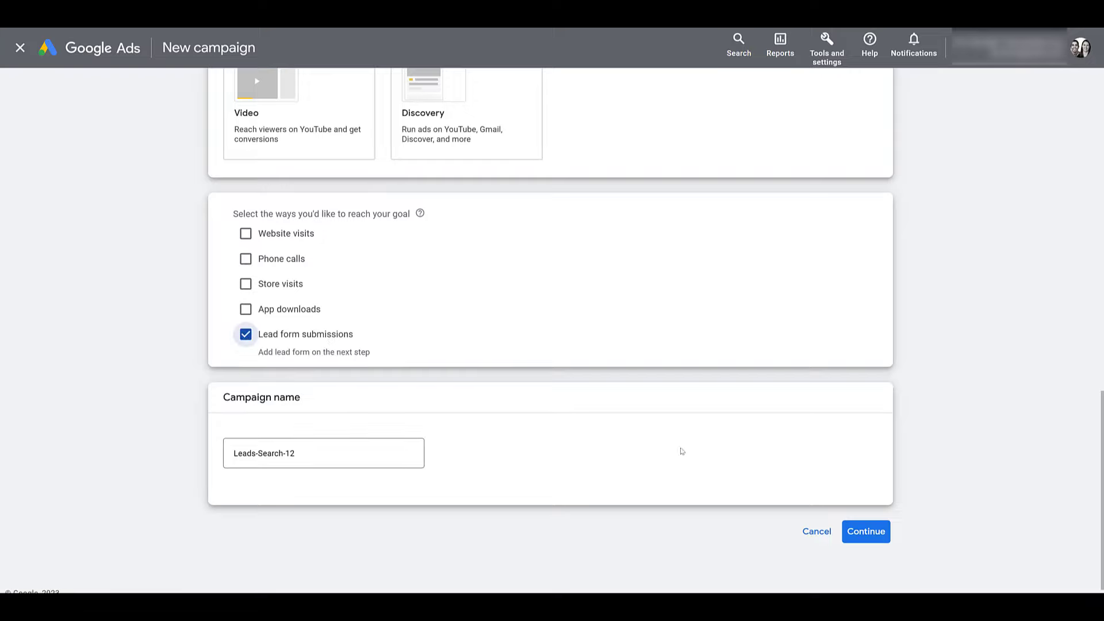
click(884, 531)
- Clear the Lead form submissions option and select it again
scroll(244, 377, up, 1)
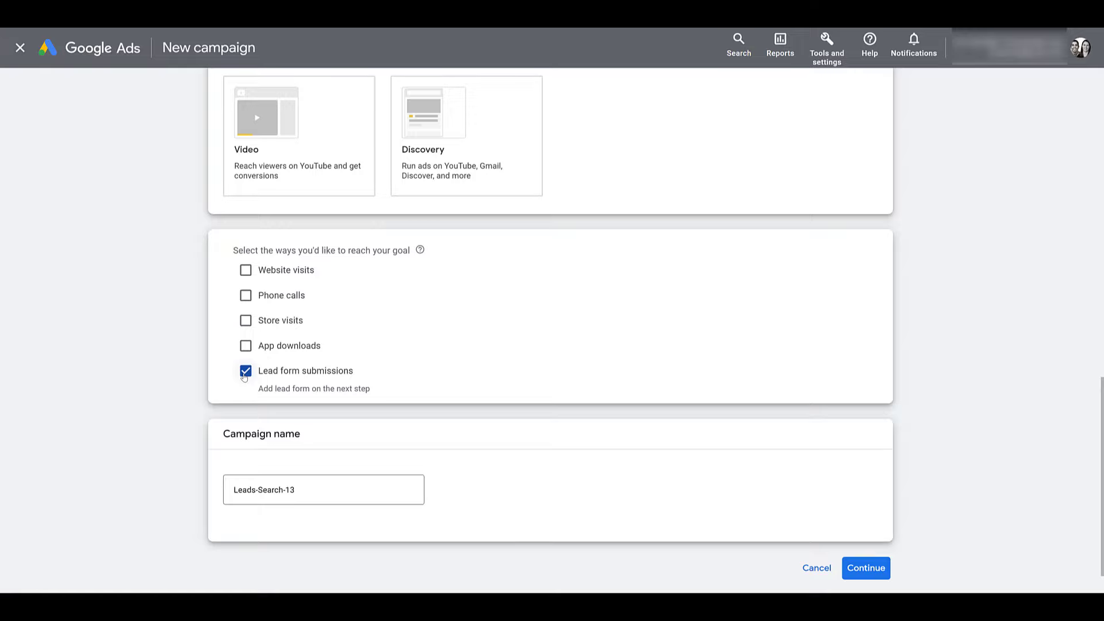
click(245, 377)
click(245, 376)
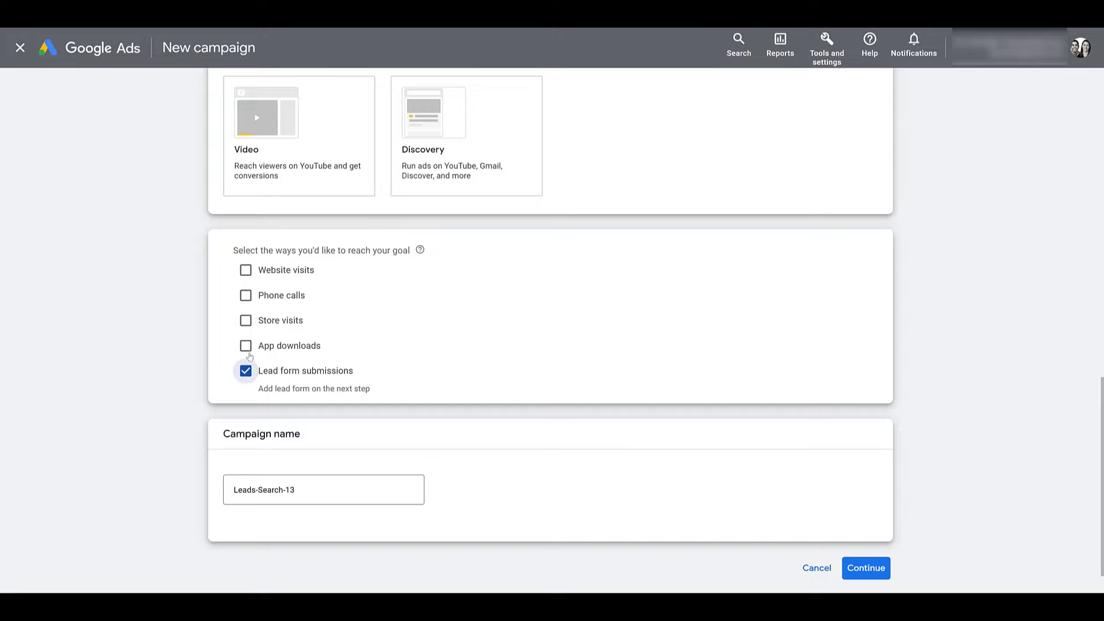